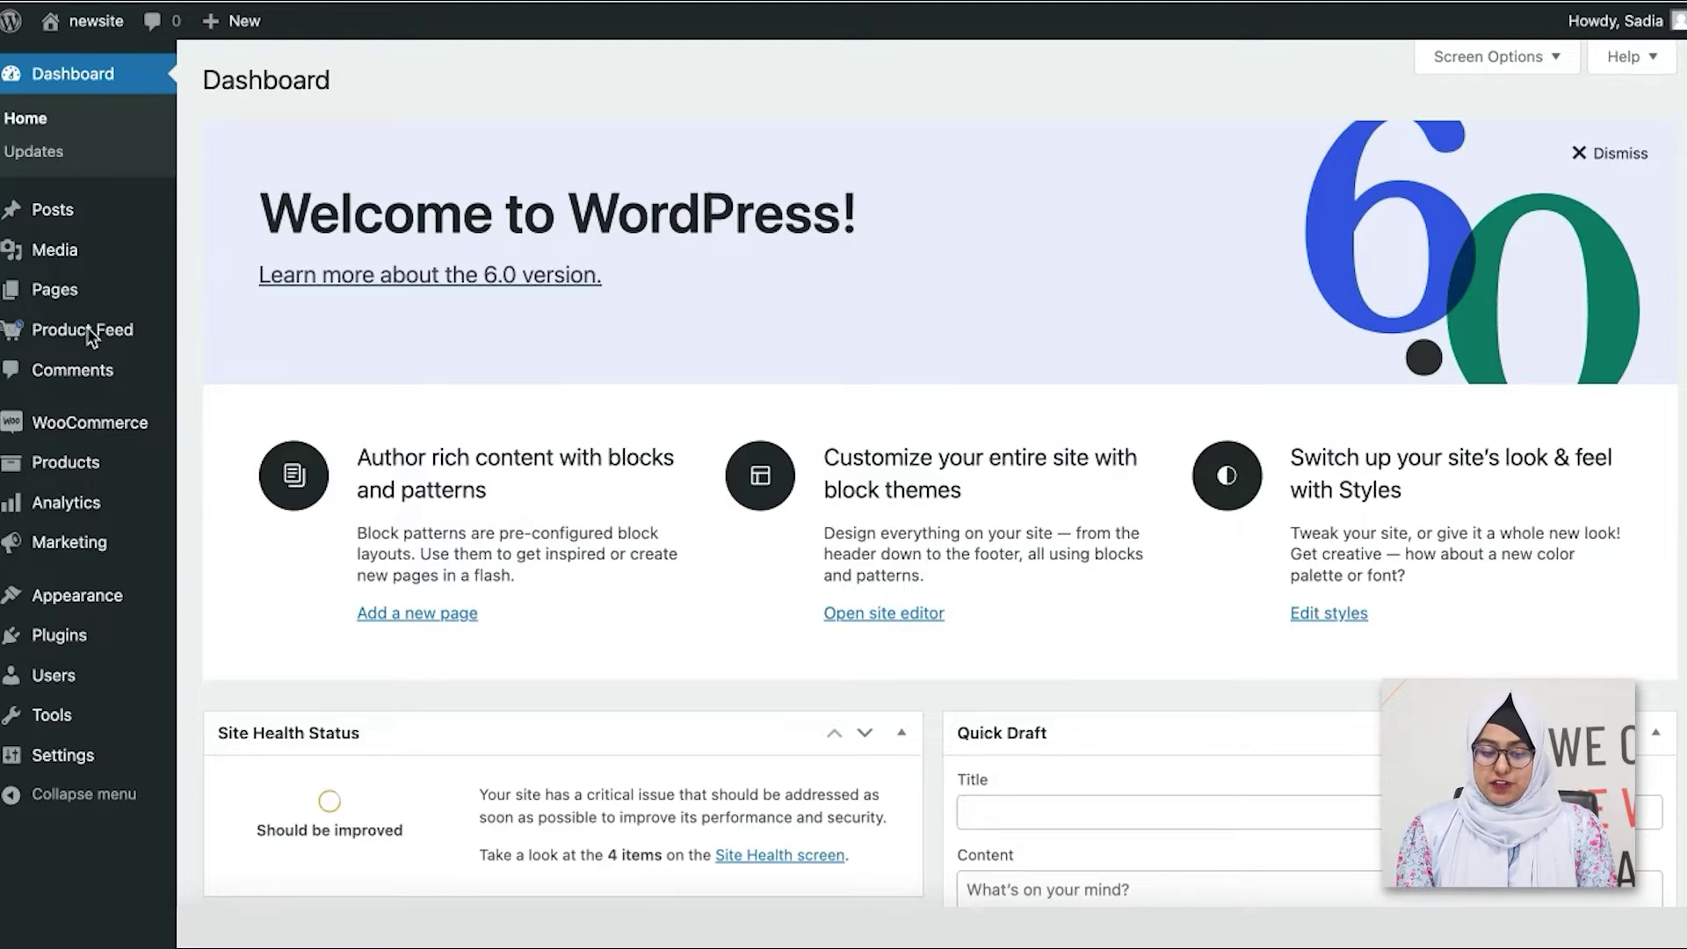
# - Start a new product feed and title it 'test feed'
pyautogui.moveTo(87, 332)
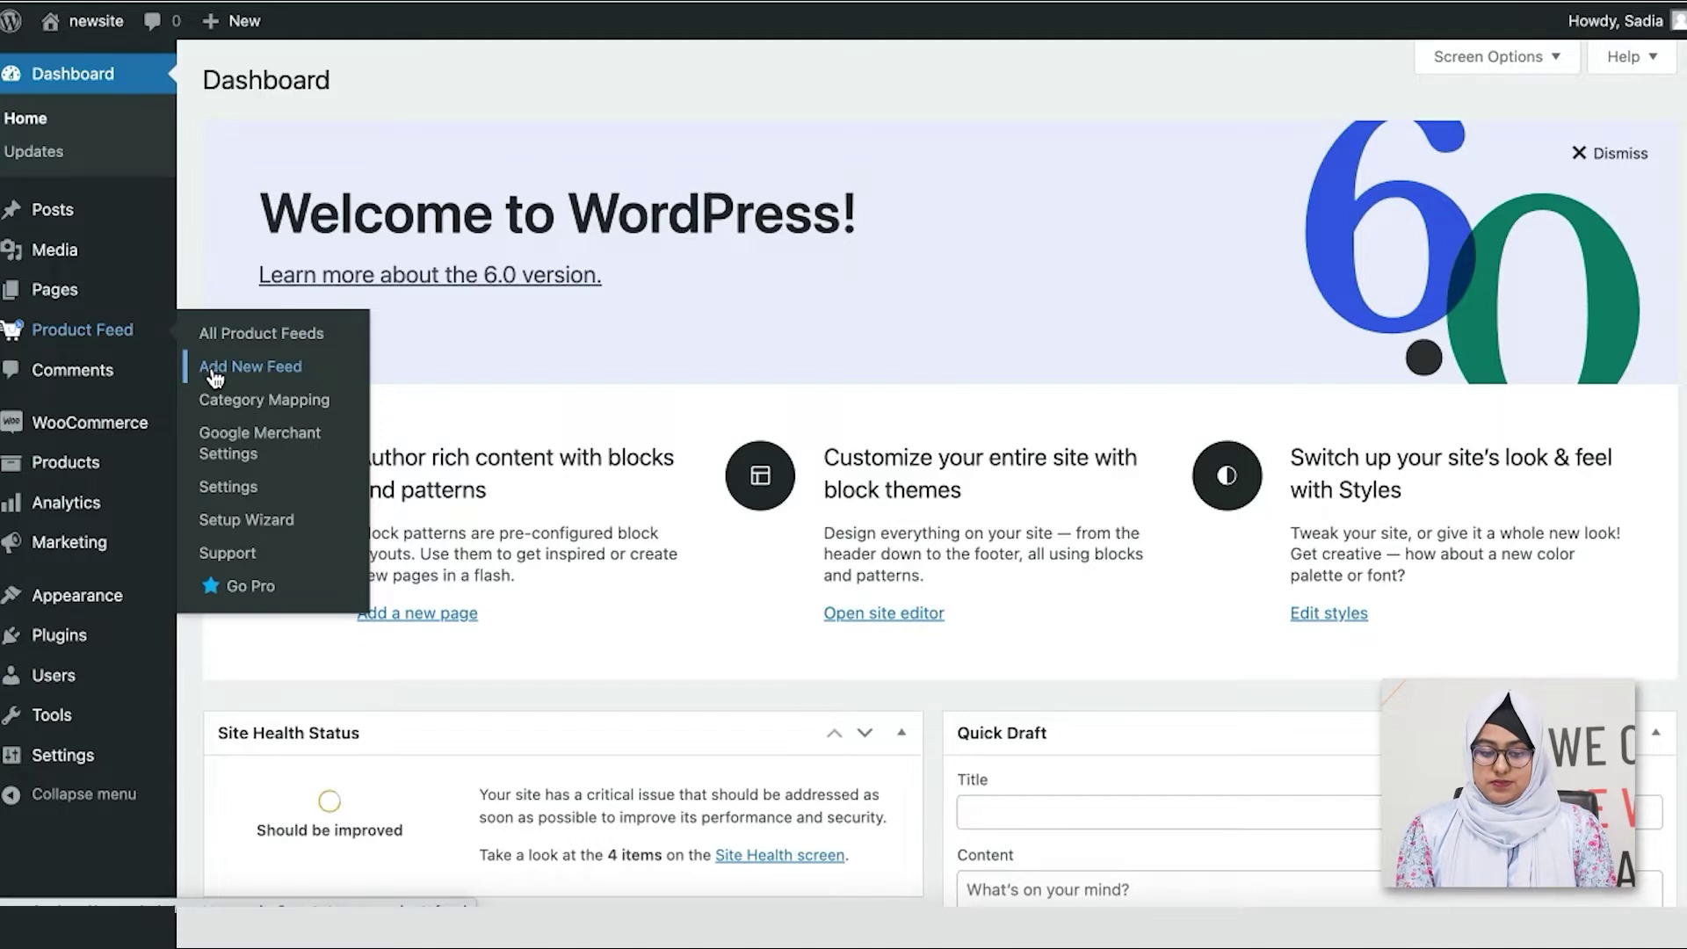
pyautogui.click(274, 363)
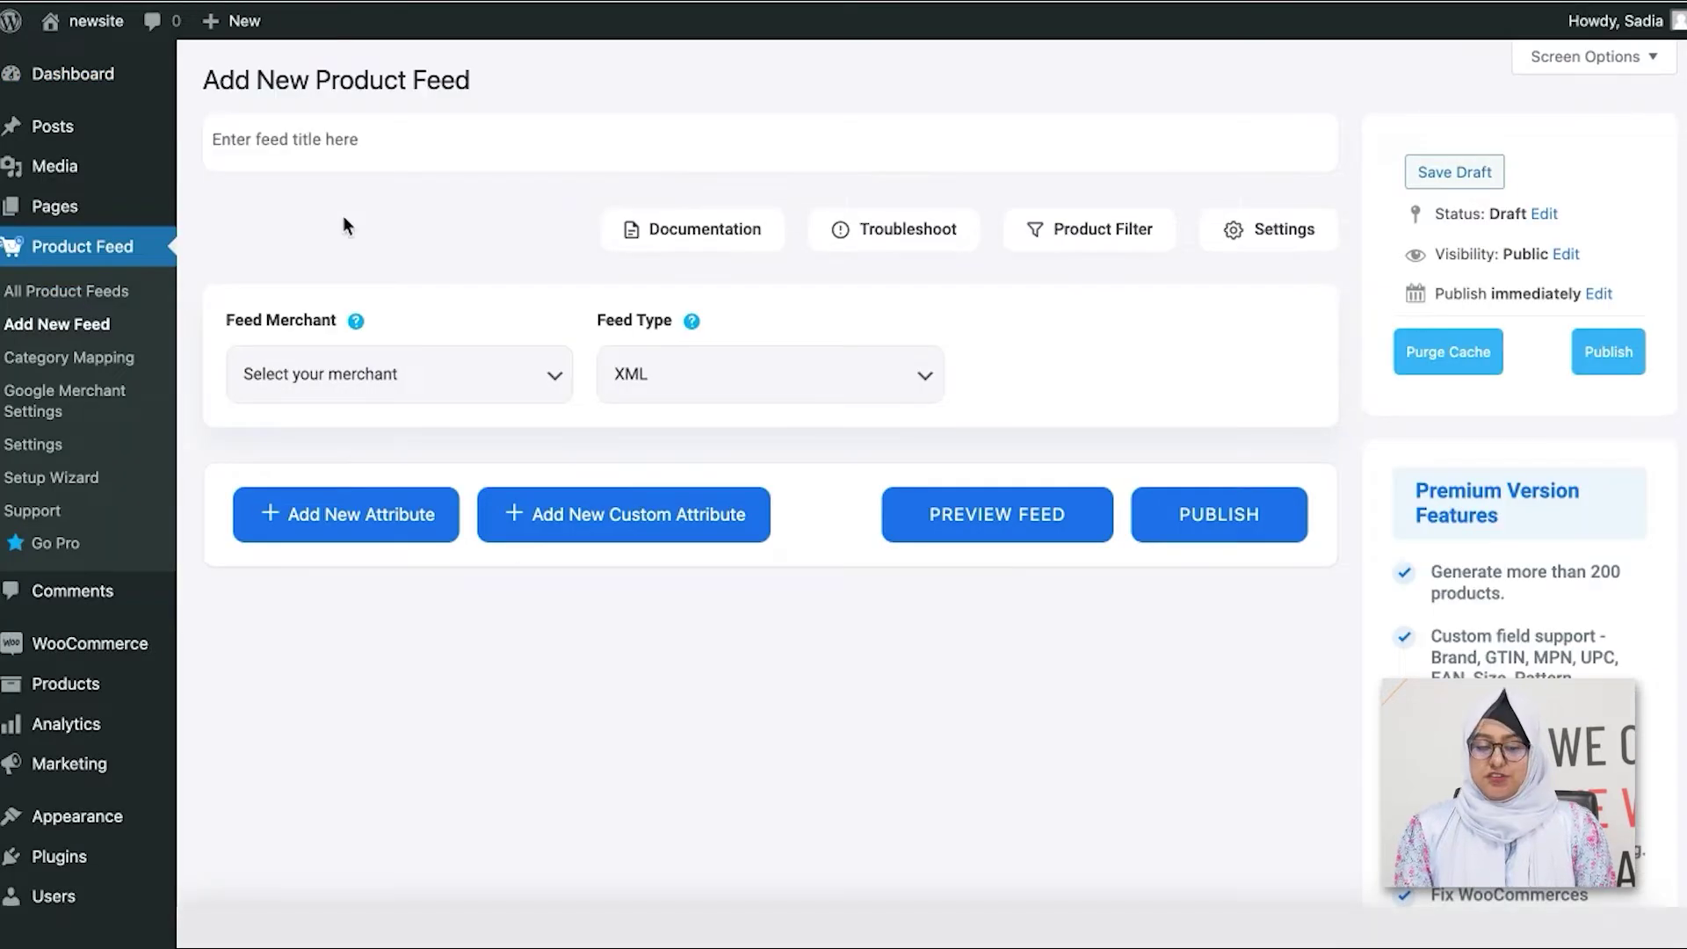
pyautogui.write('tes')
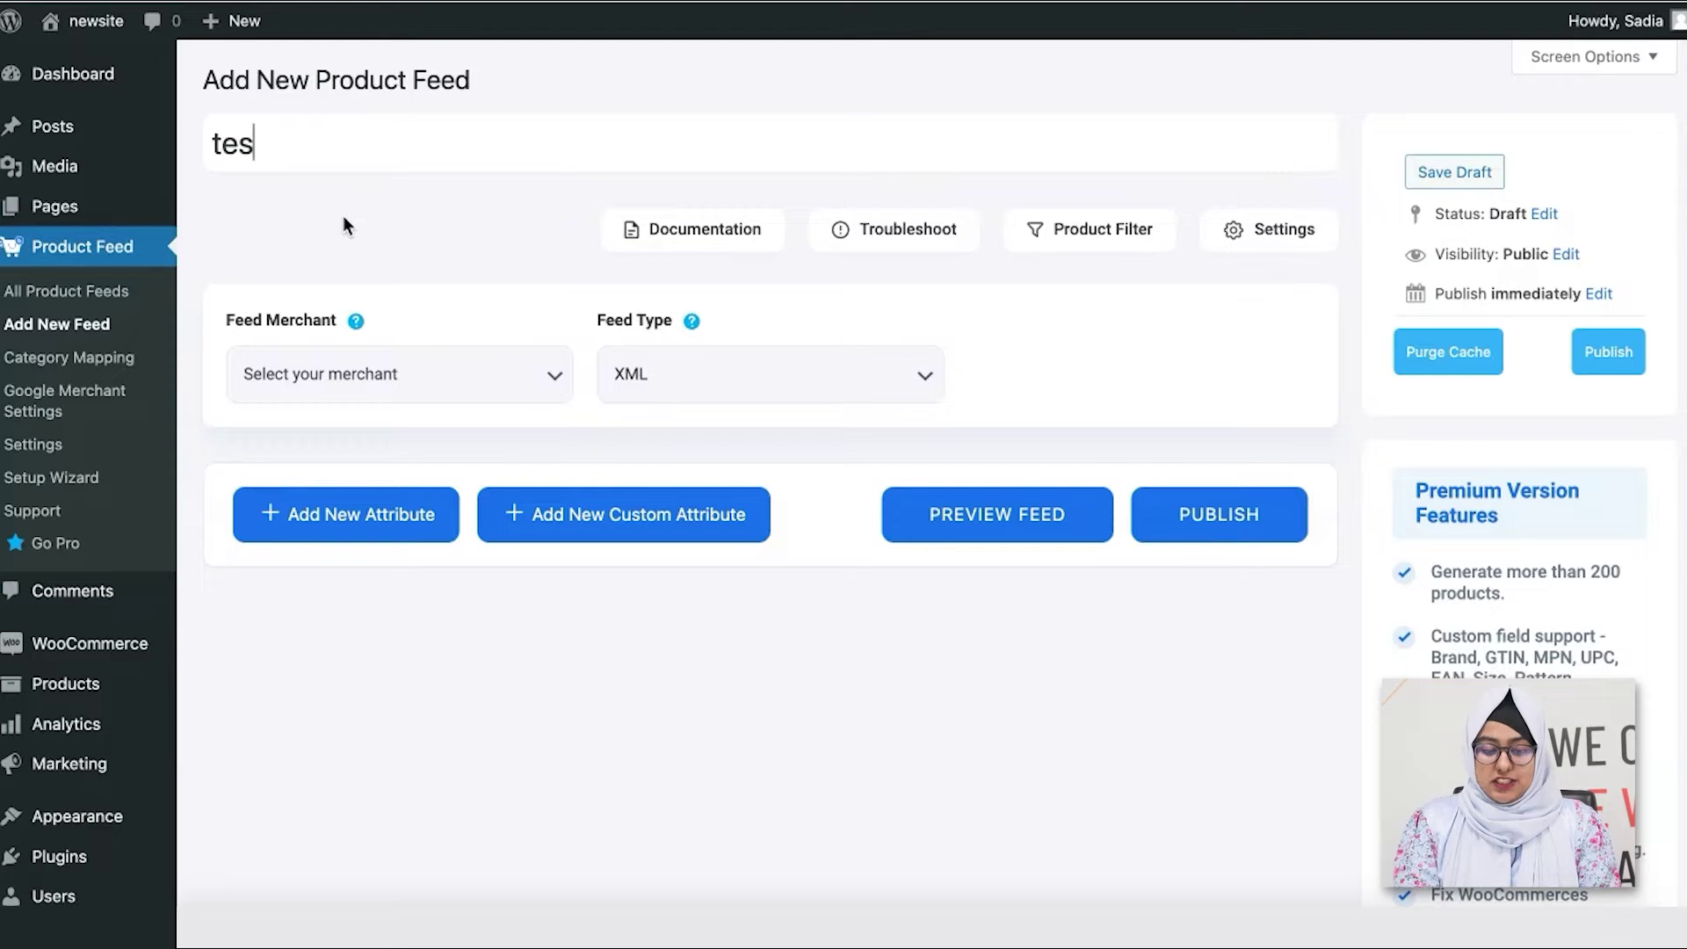
pyautogui.write('t feed')
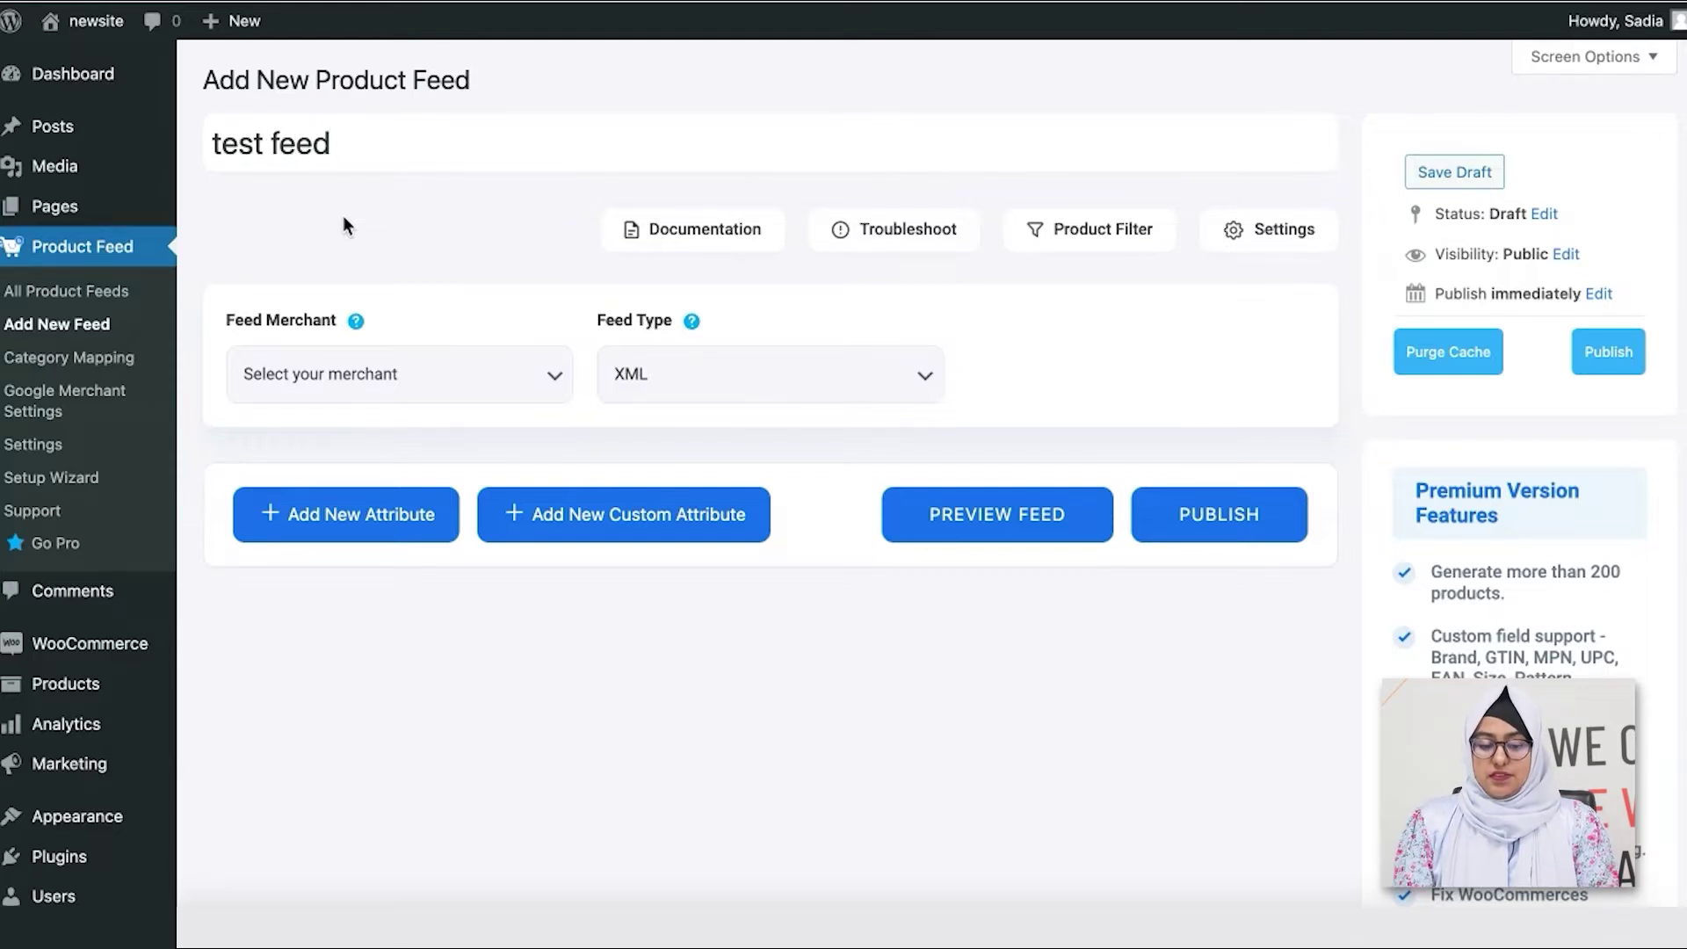
# - Pick Facebook from the Feed Merchant list
pyautogui.click(527, 376)
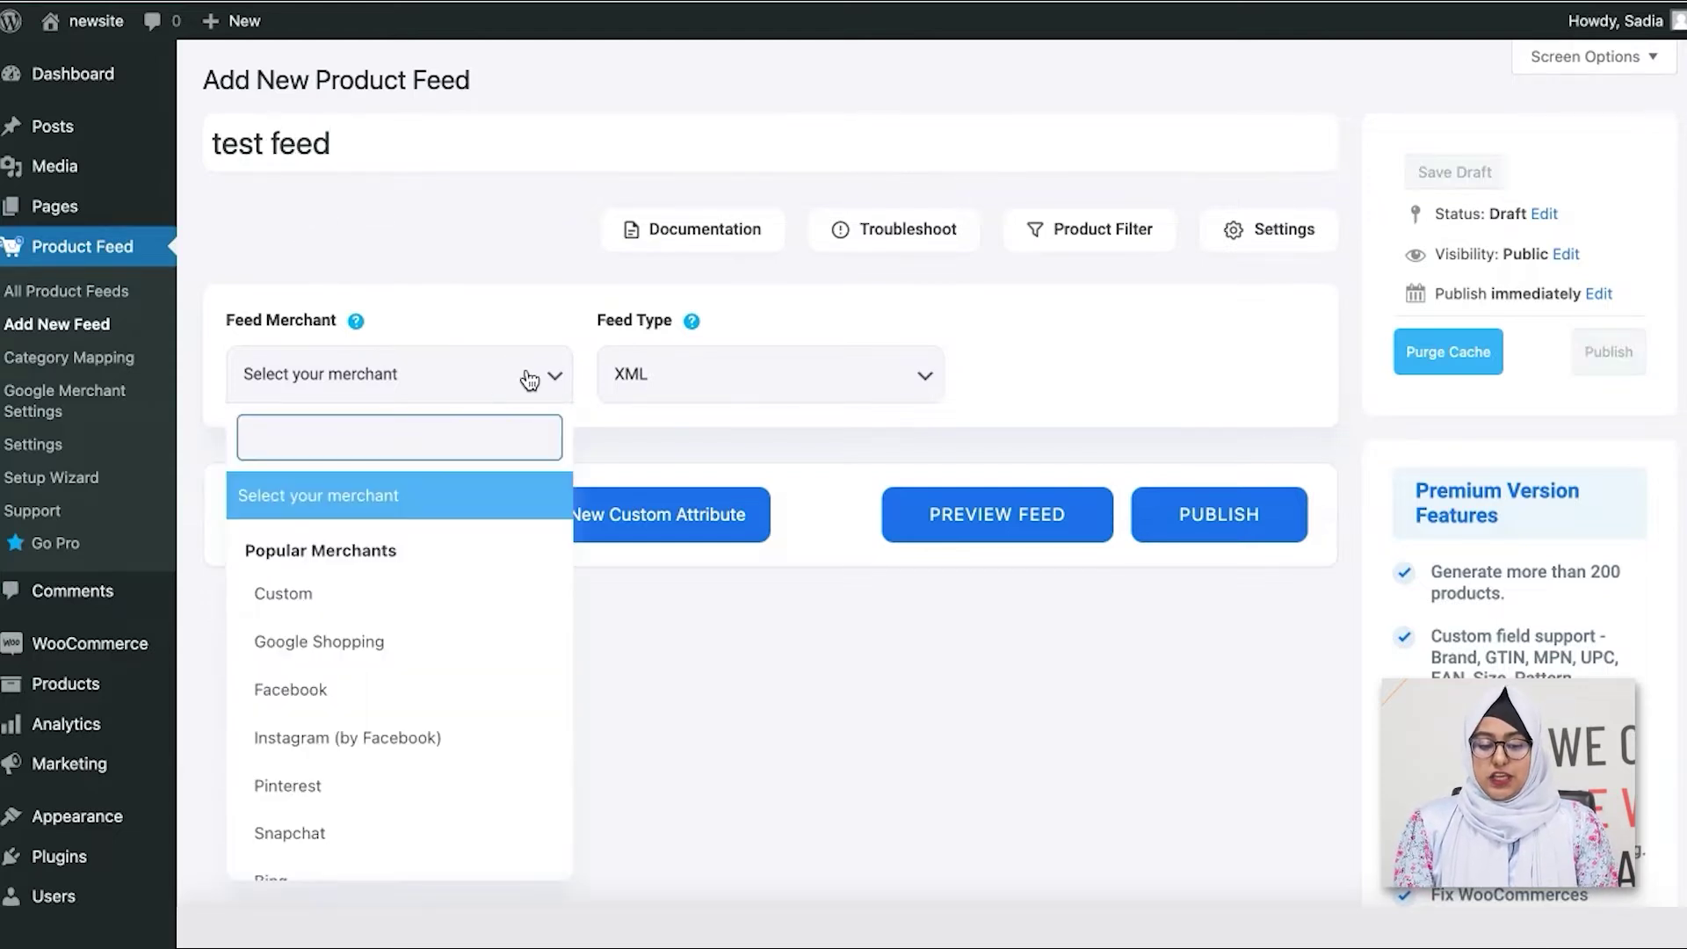
pyautogui.scroll(-1, 422, 764)
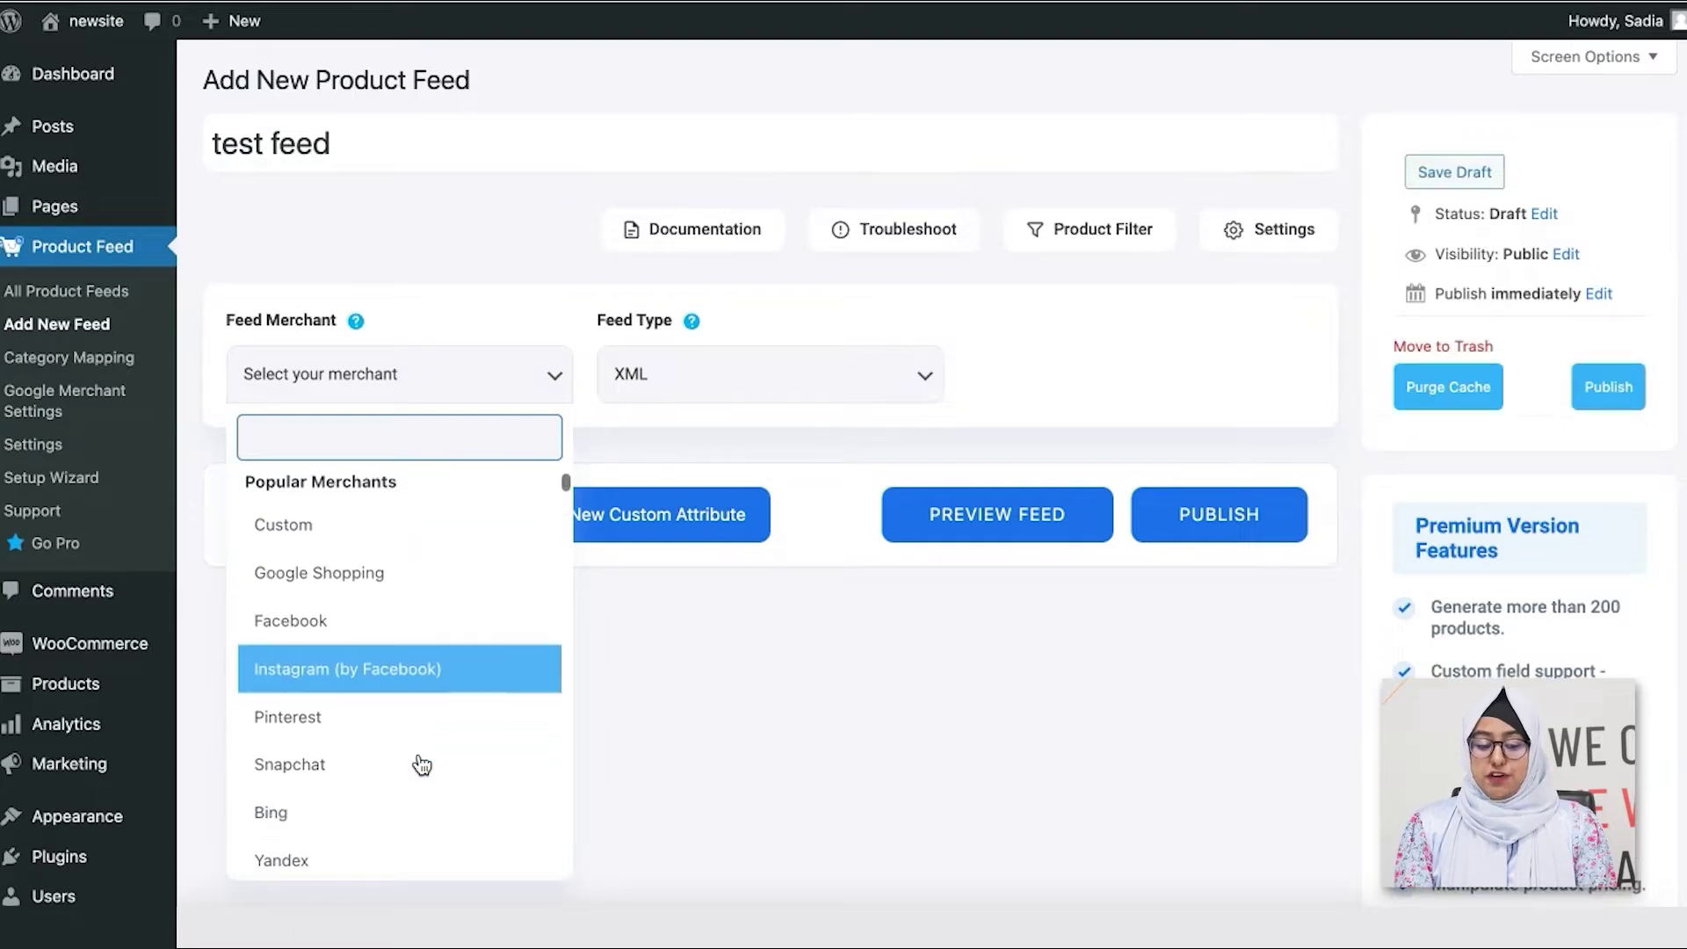
pyautogui.scroll(-3, 422, 764)
pyautogui.scroll(2, 422, 764)
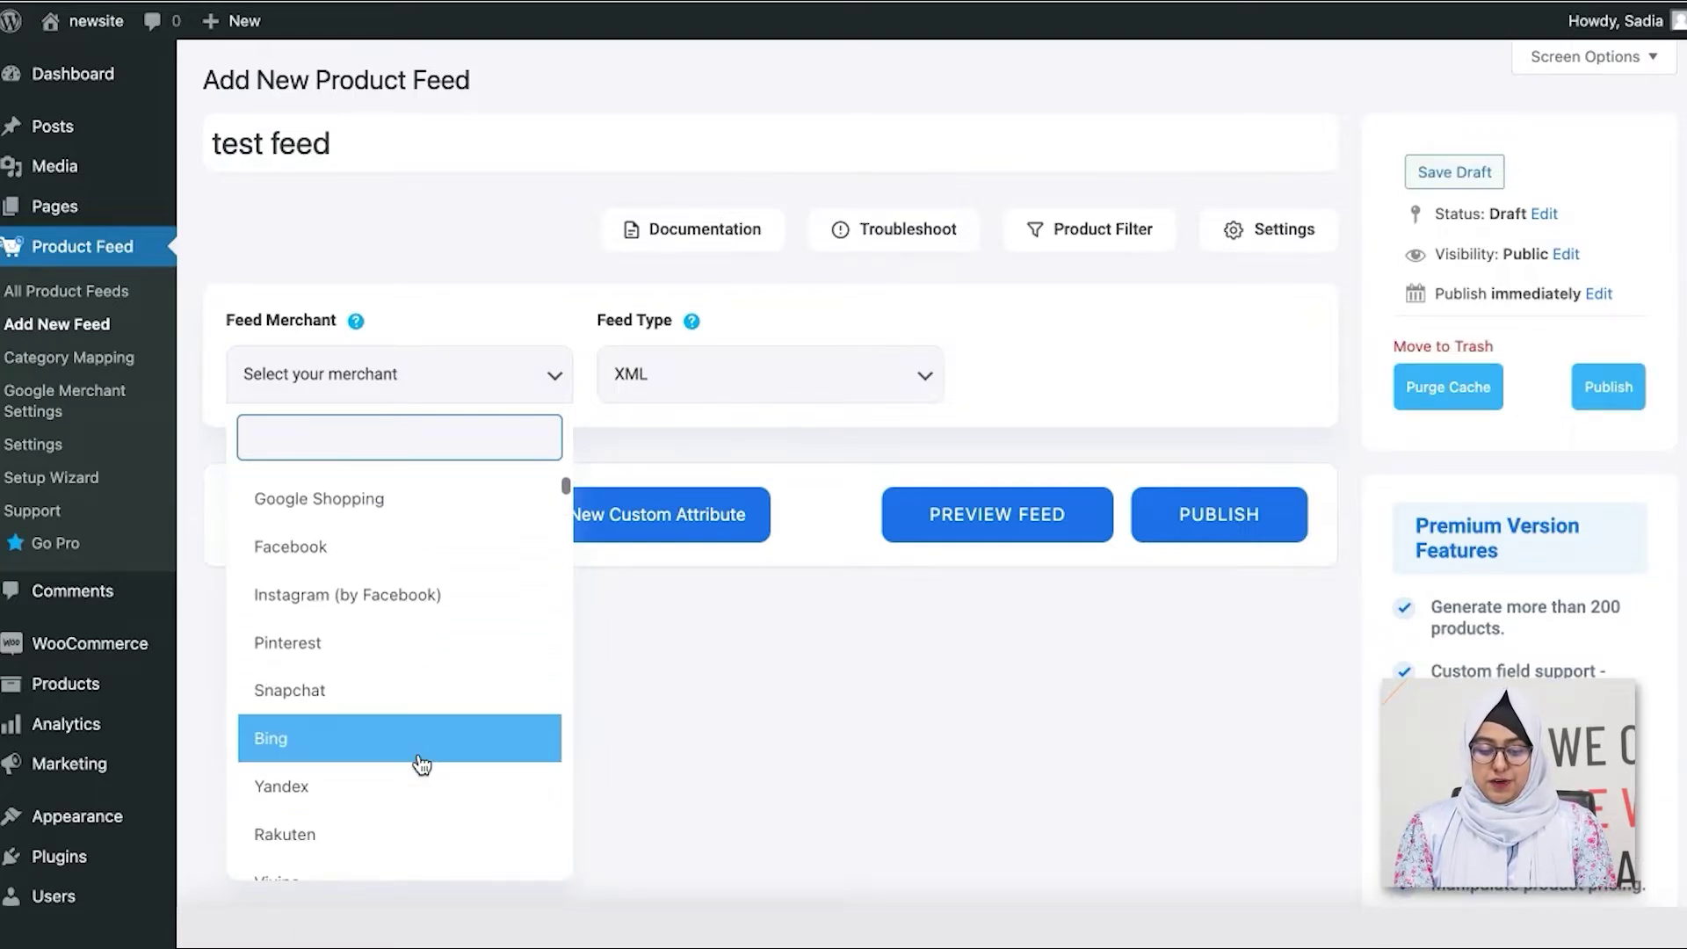
pyautogui.scroll(1, 422, 764)
pyautogui.click(392, 604)
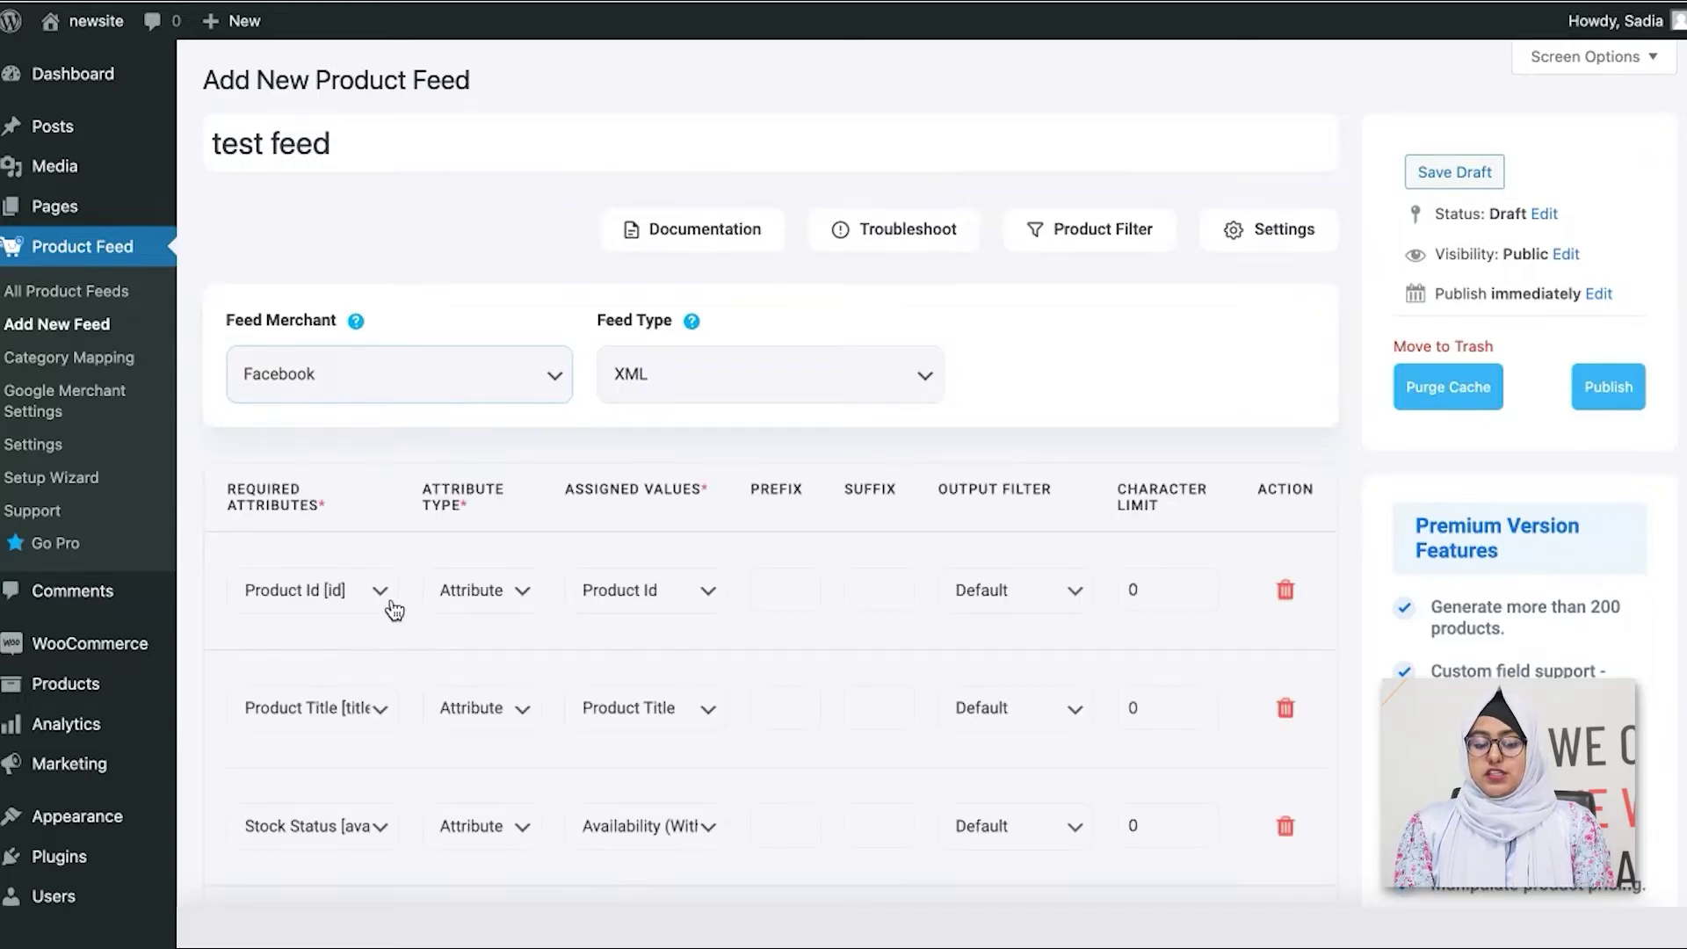
pyautogui.scroll(-1, 571, 597)
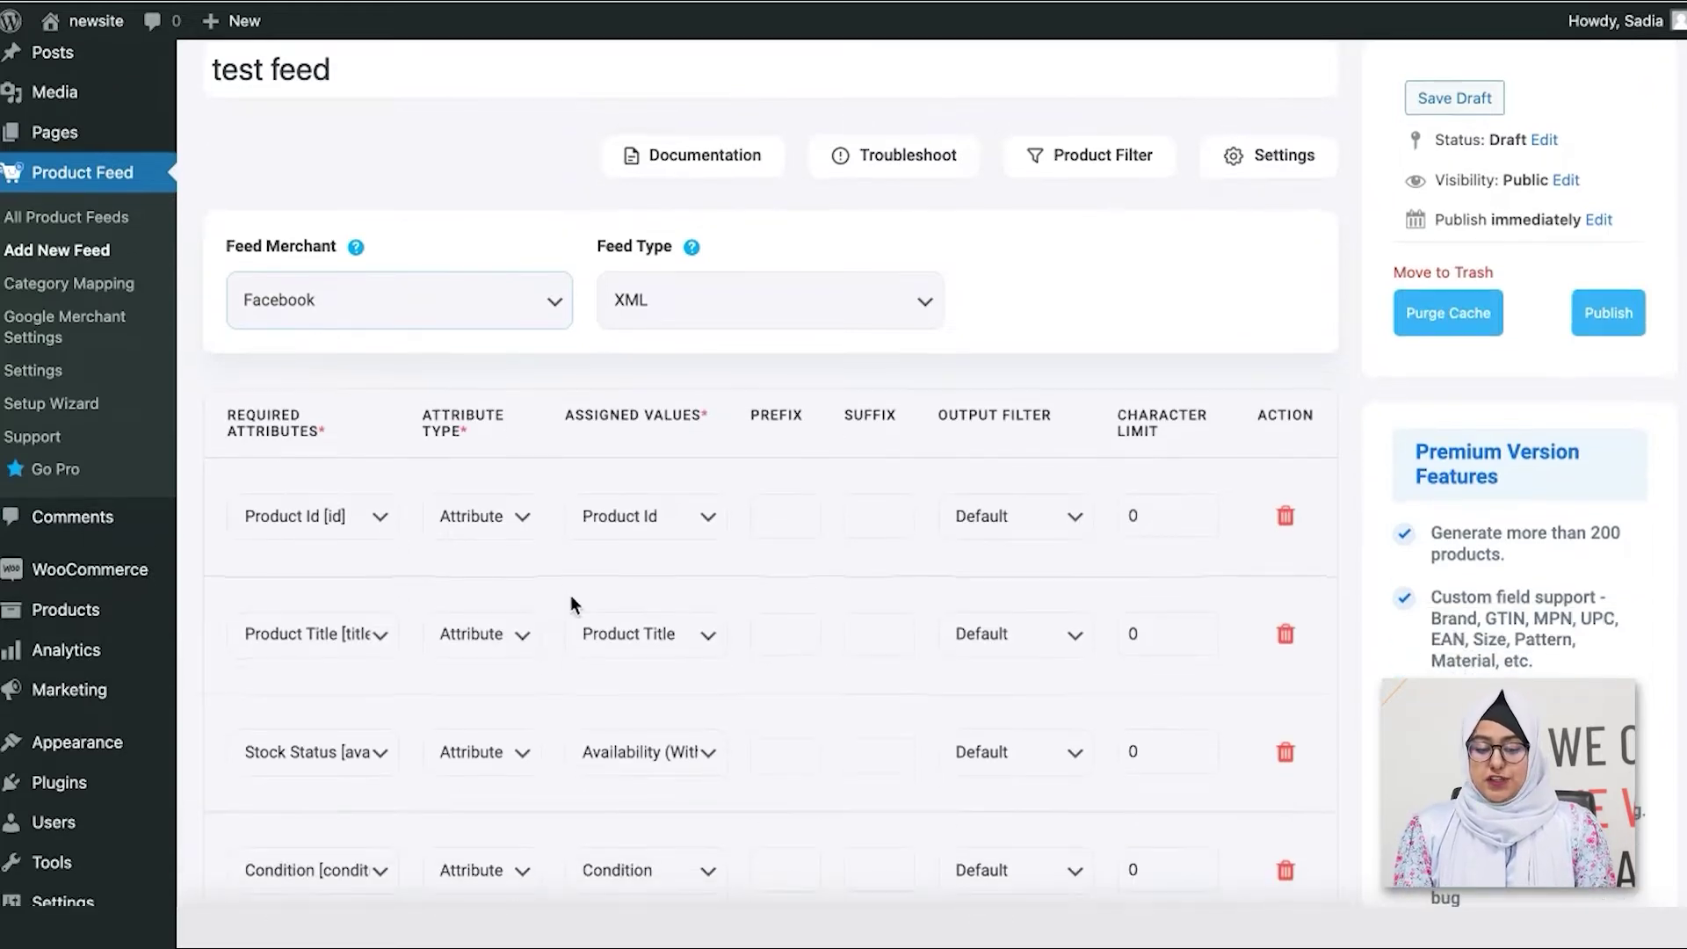
pyautogui.scroll(-2, 770, 666)
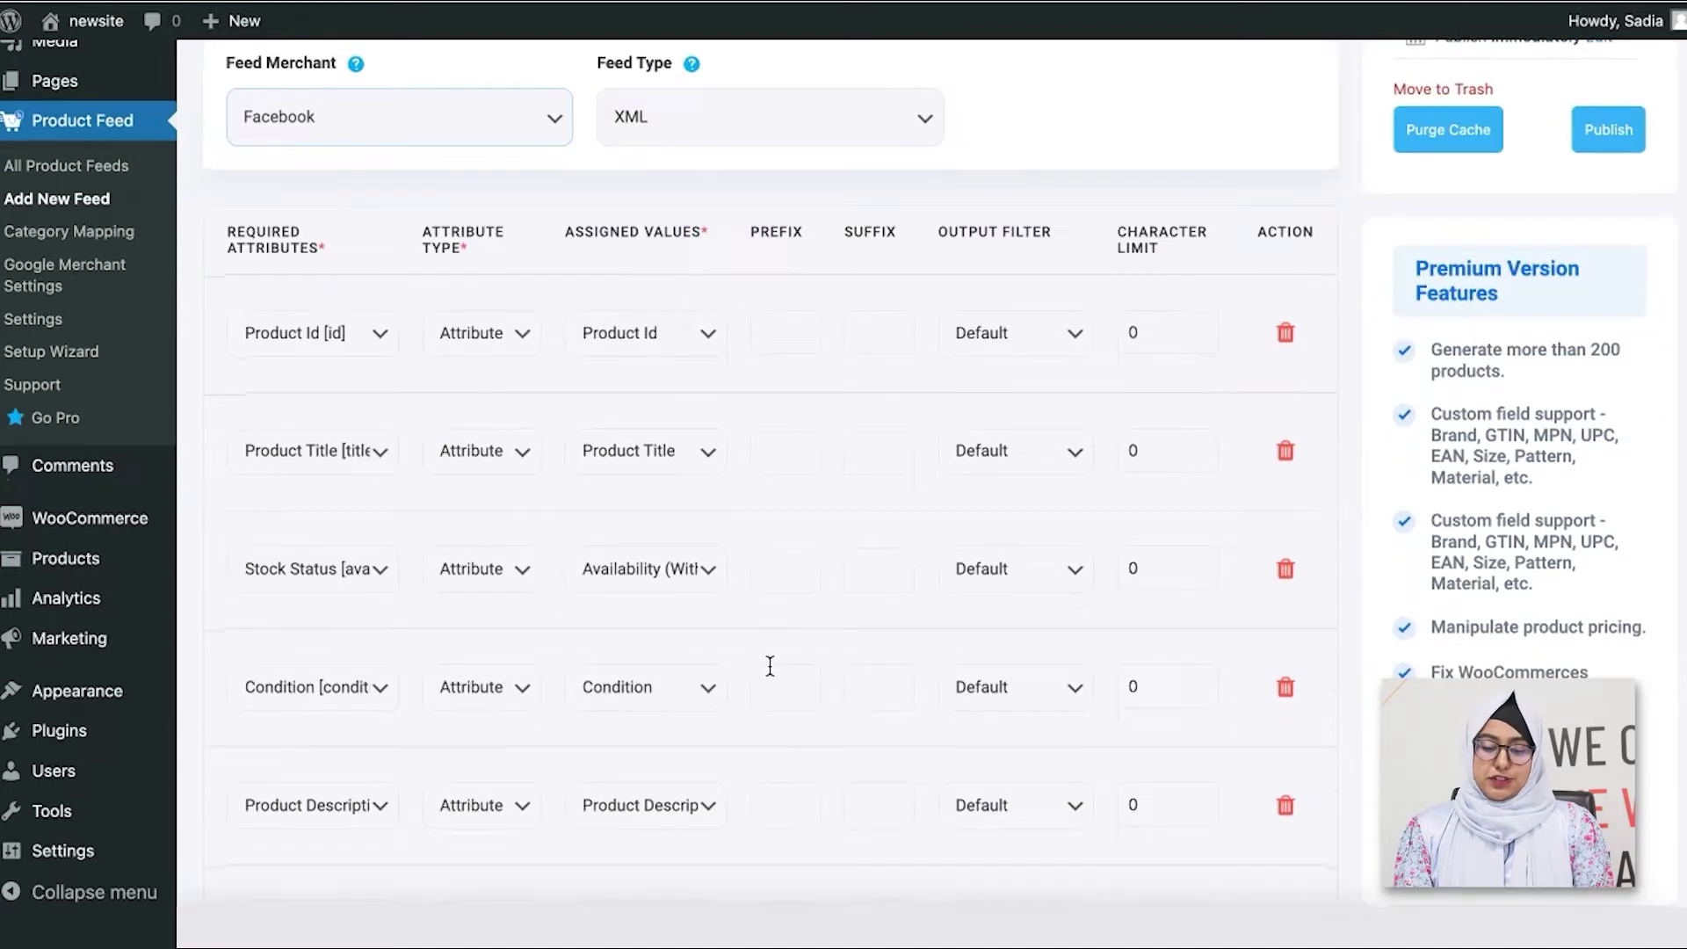
pyautogui.scroll(-7, 770, 666)
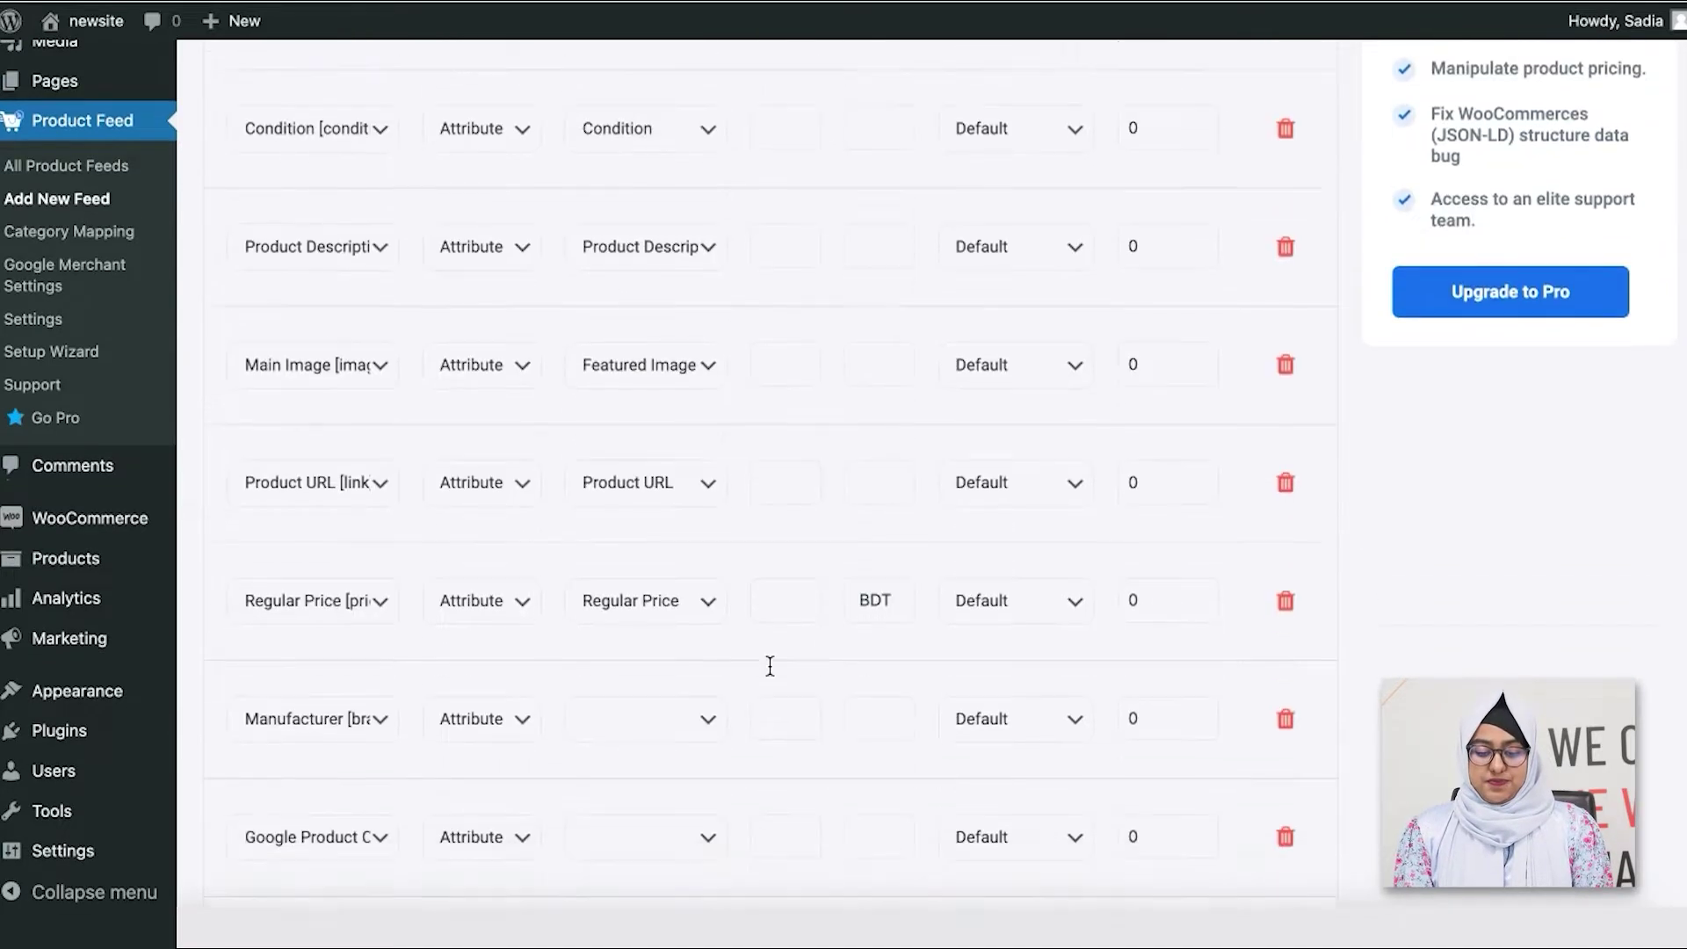
pyautogui.scroll(5, 770, 665)
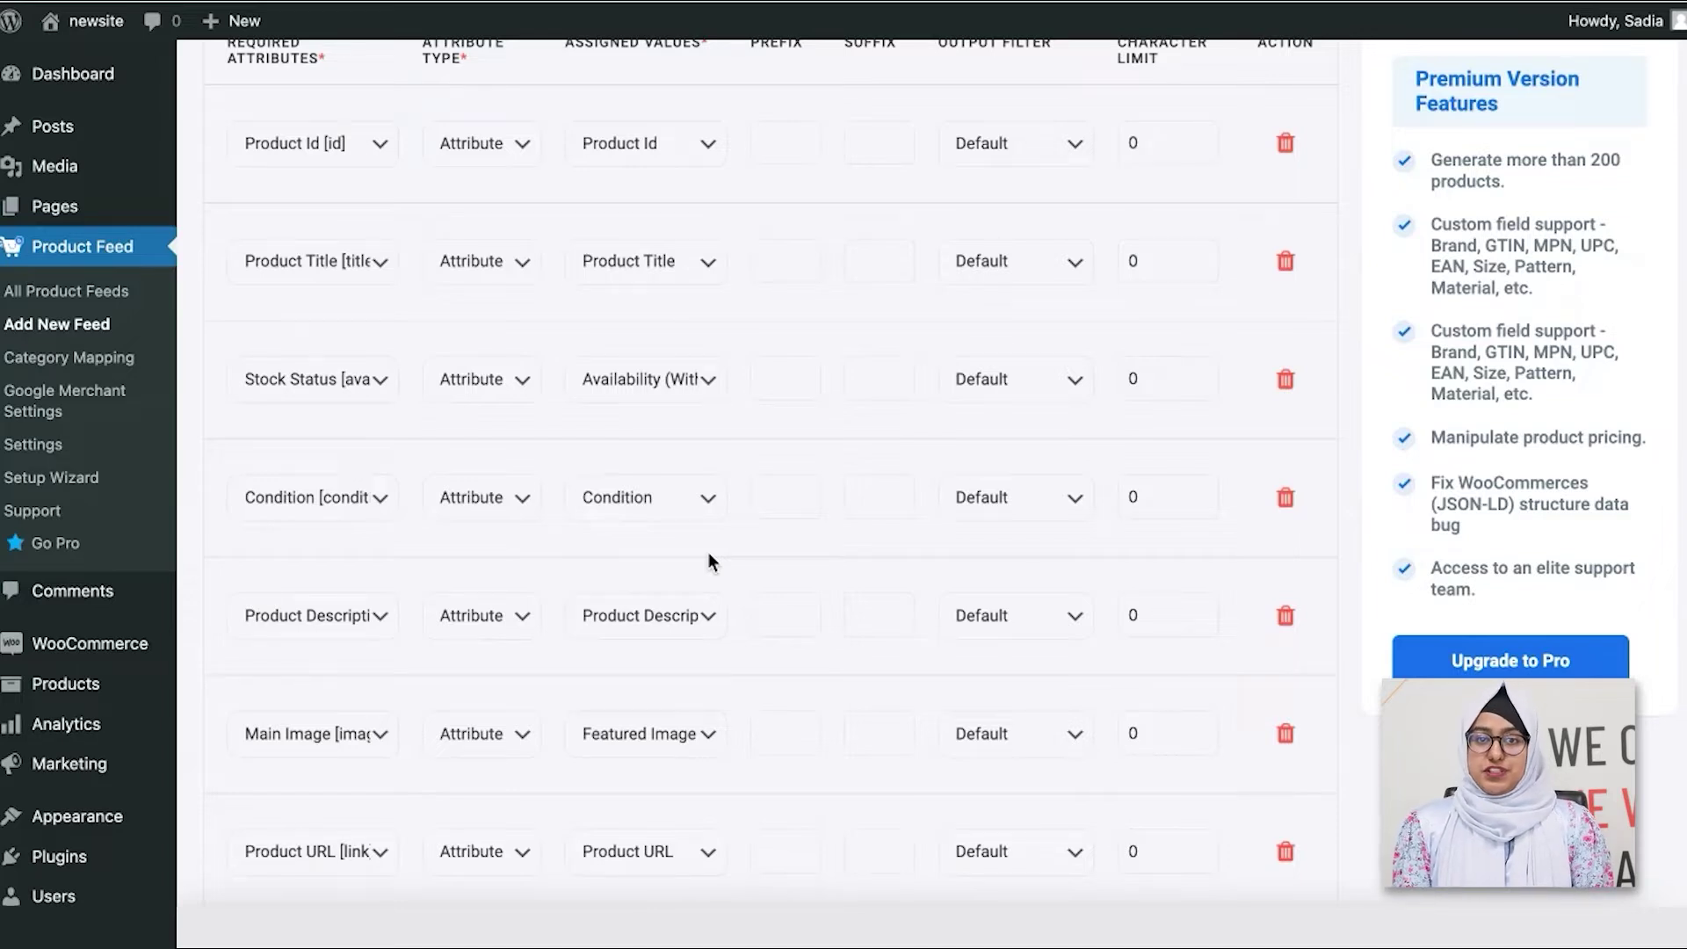
pyautogui.scroll(3, 708, 545)
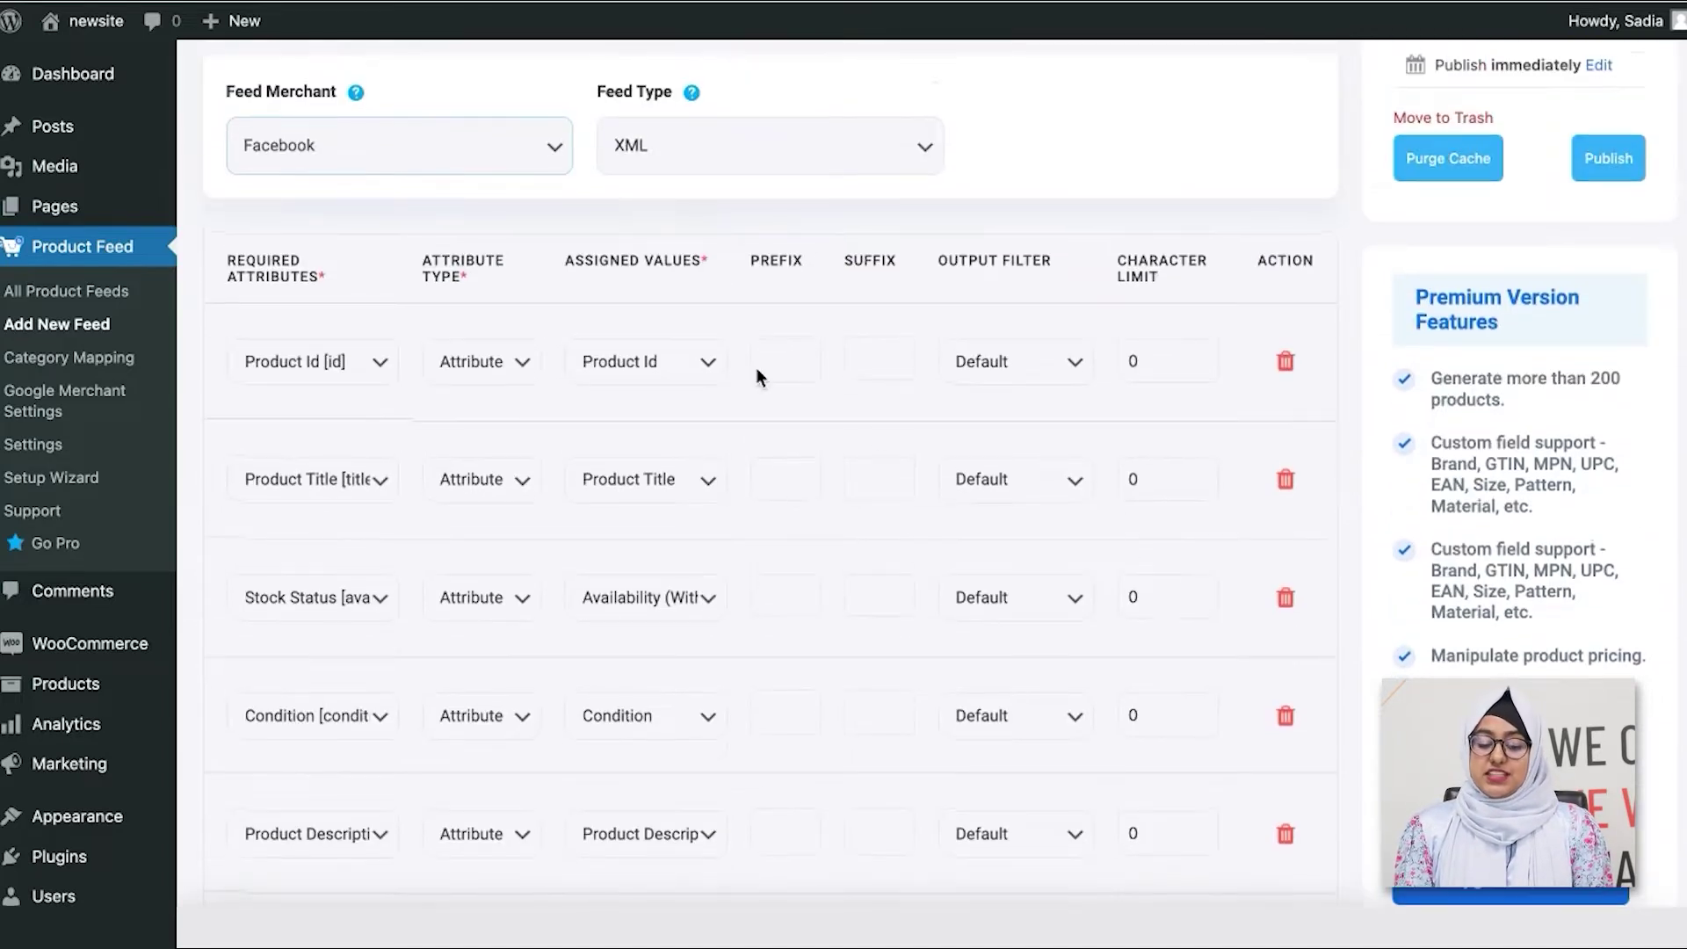
pyautogui.scroll(-6, 737, 790)
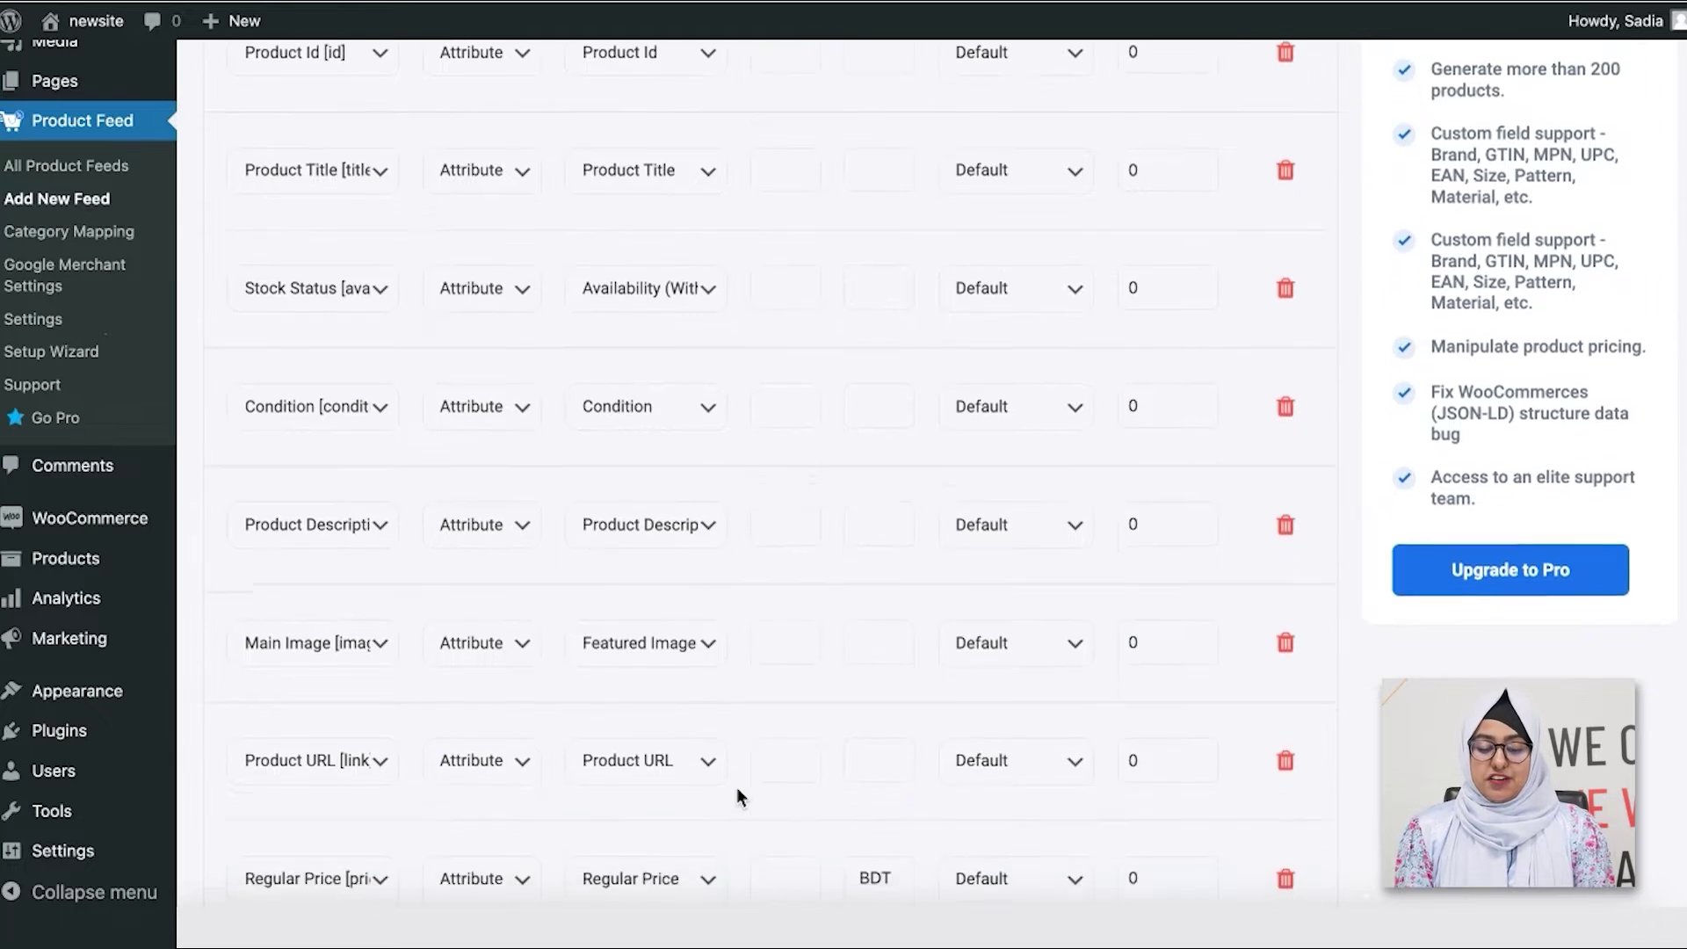
pyautogui.scroll(-2, 736, 796)
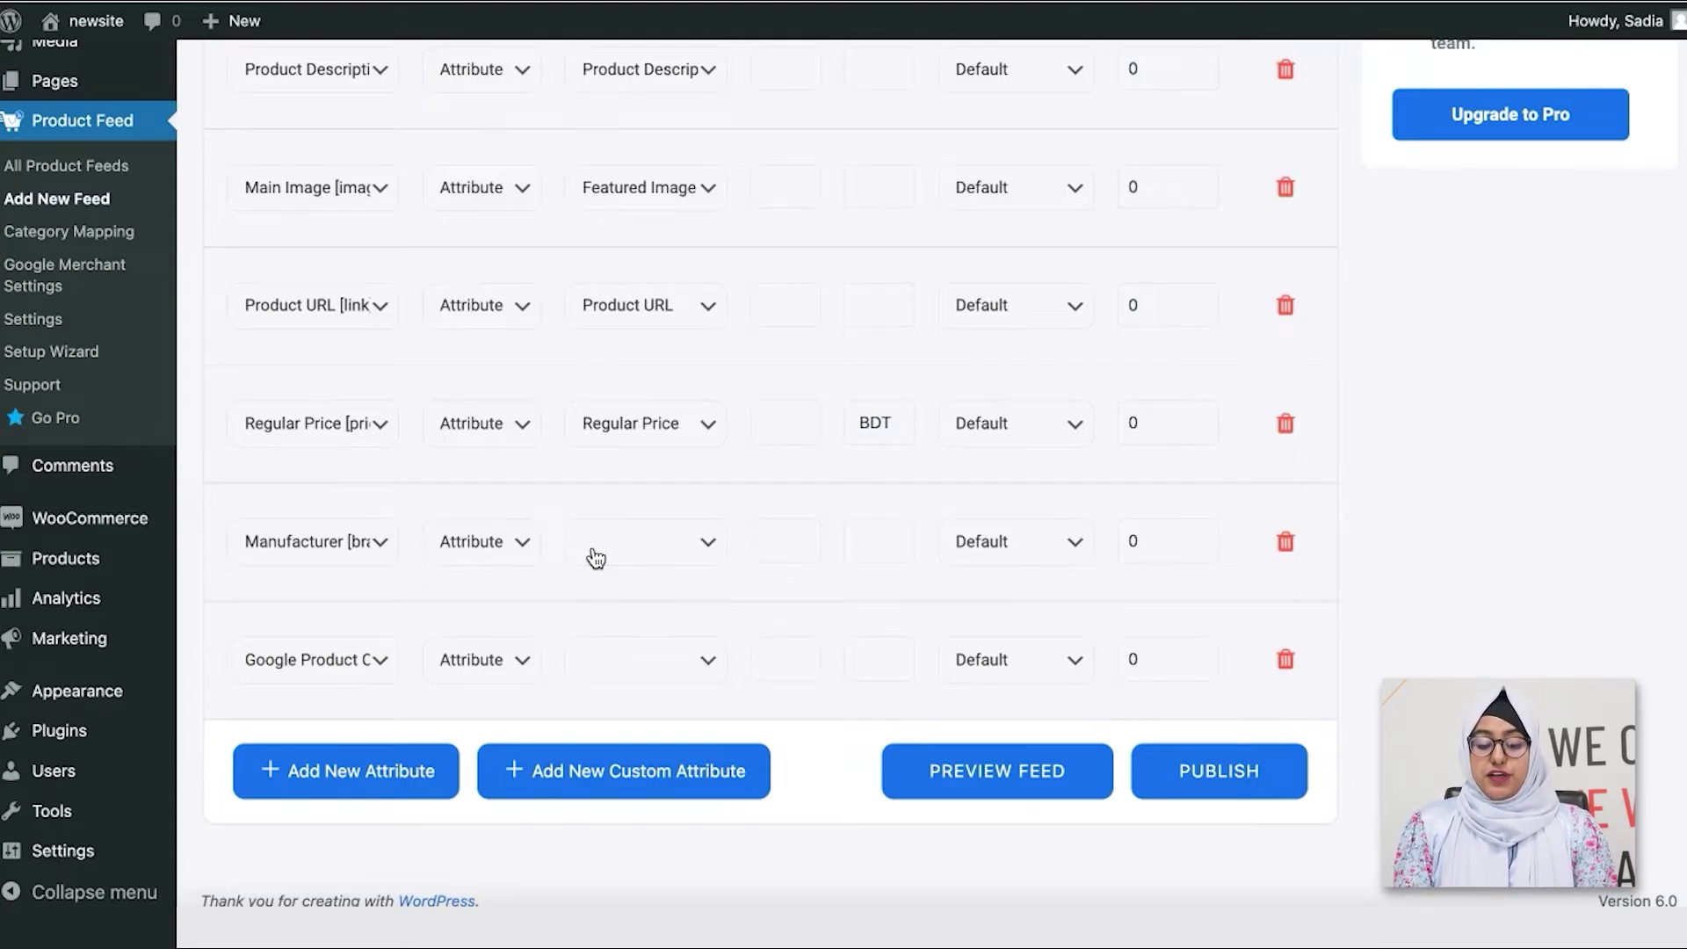
# - Set the Manufacturer attribute to the static value 'rex theme'
pyautogui.click(596, 557)
pyautogui.scroll(-5, 633, 738)
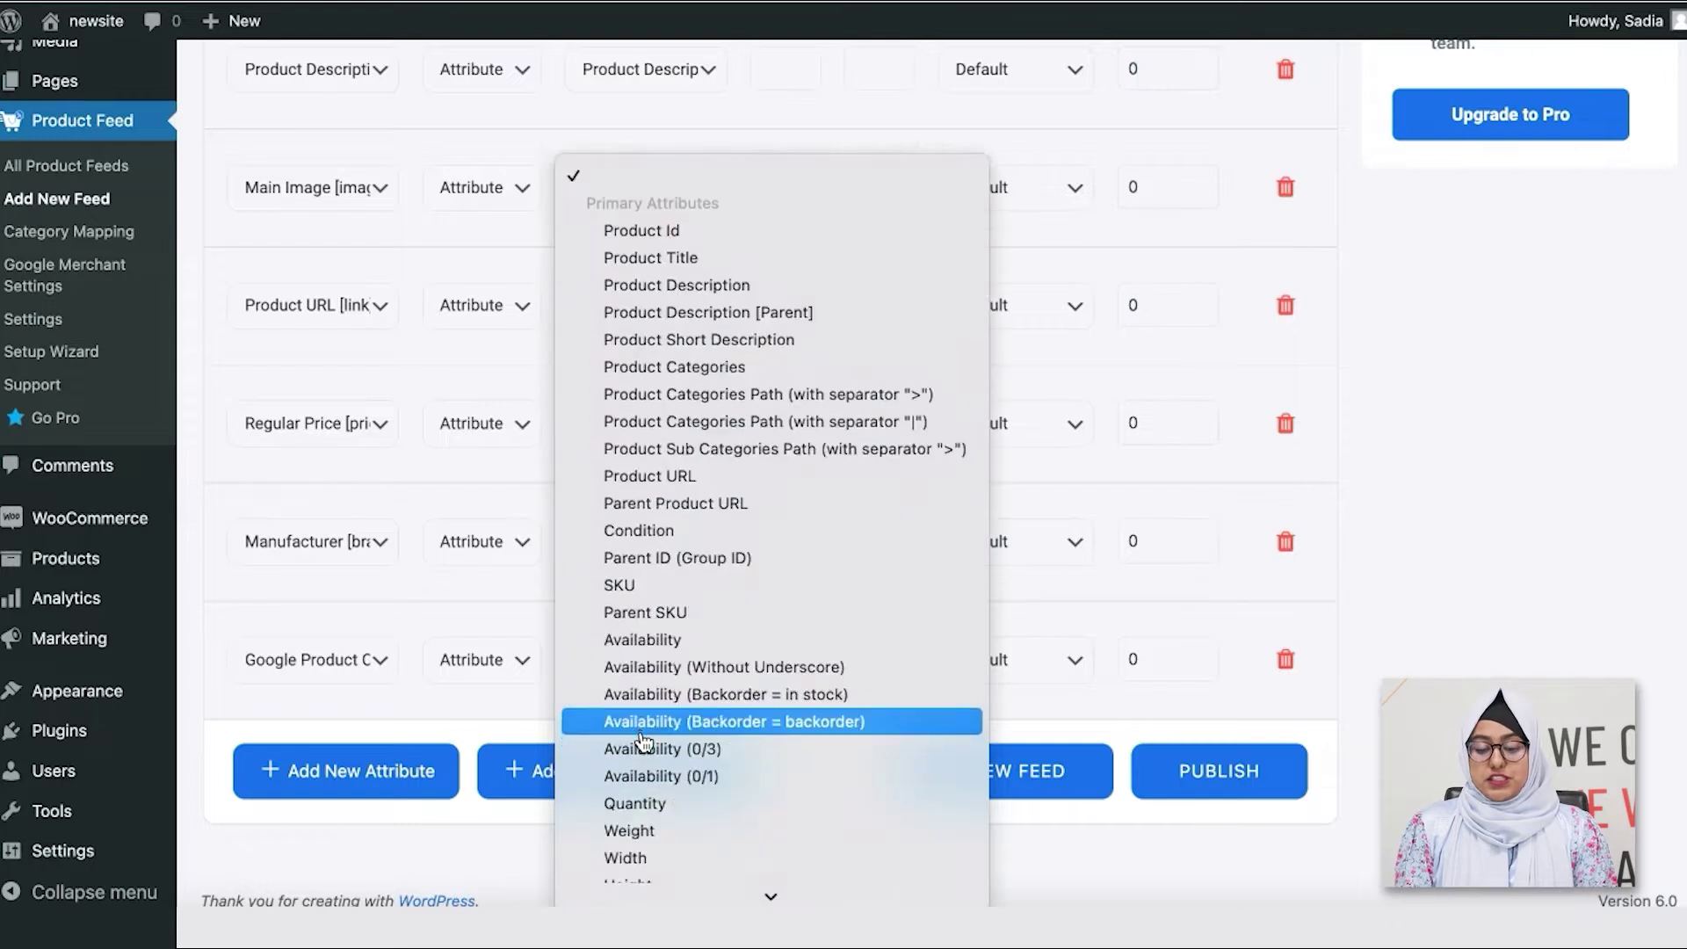
pyautogui.scroll(-10, 644, 742)
pyautogui.click(498, 592)
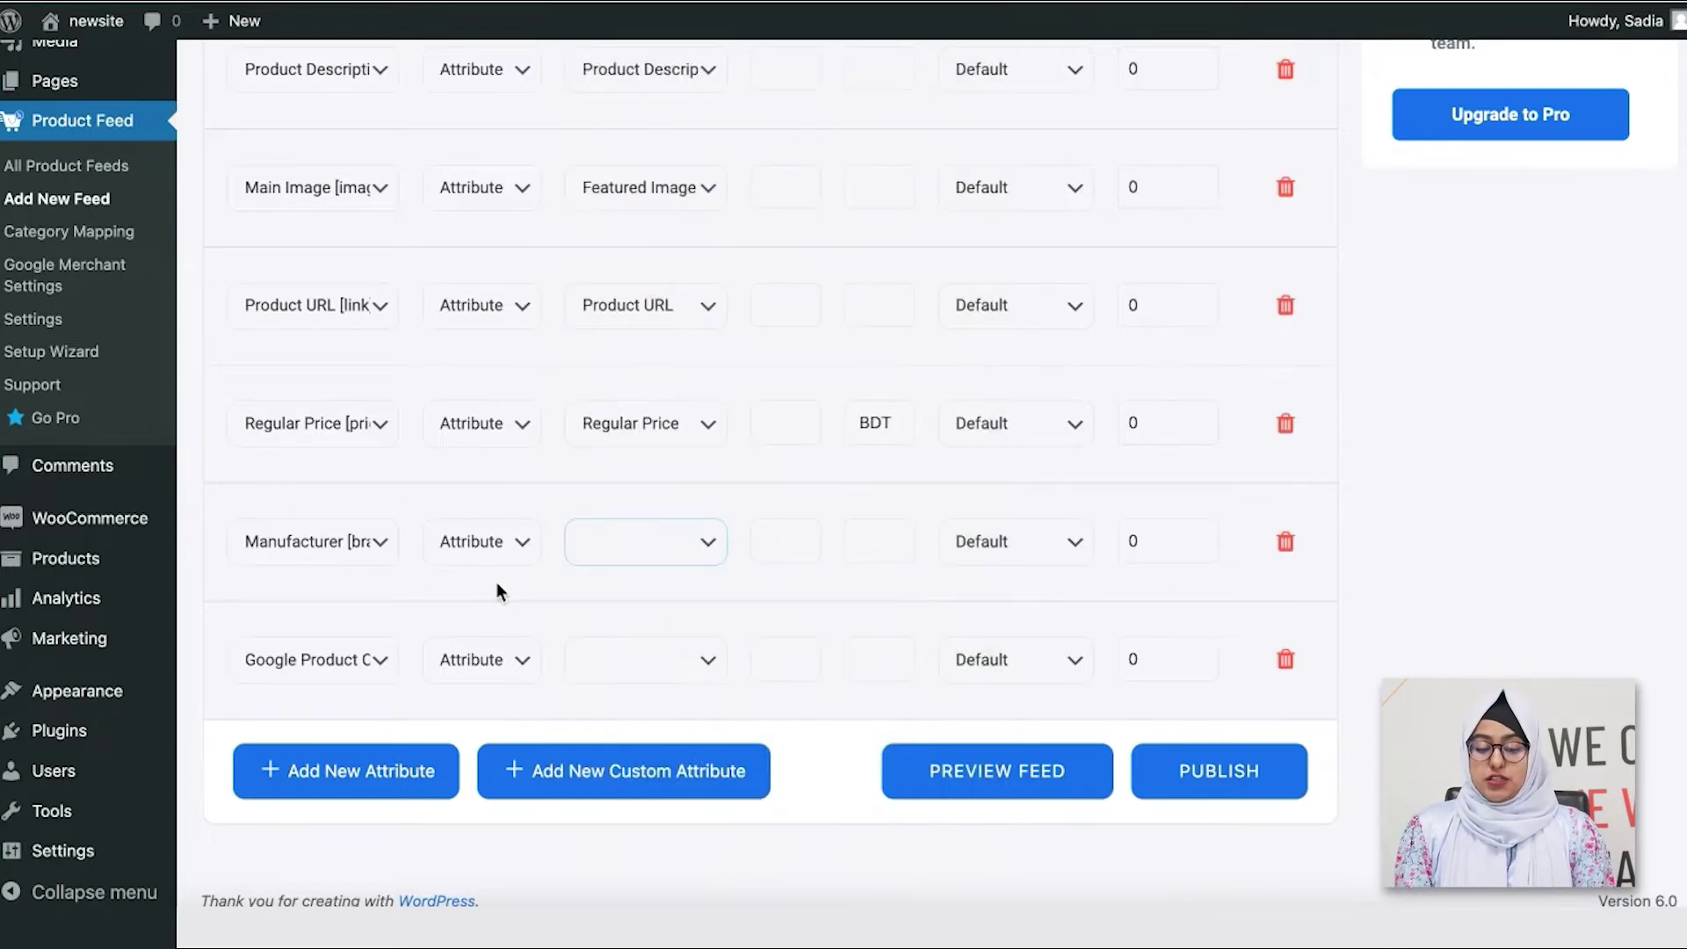
pyautogui.click(520, 544)
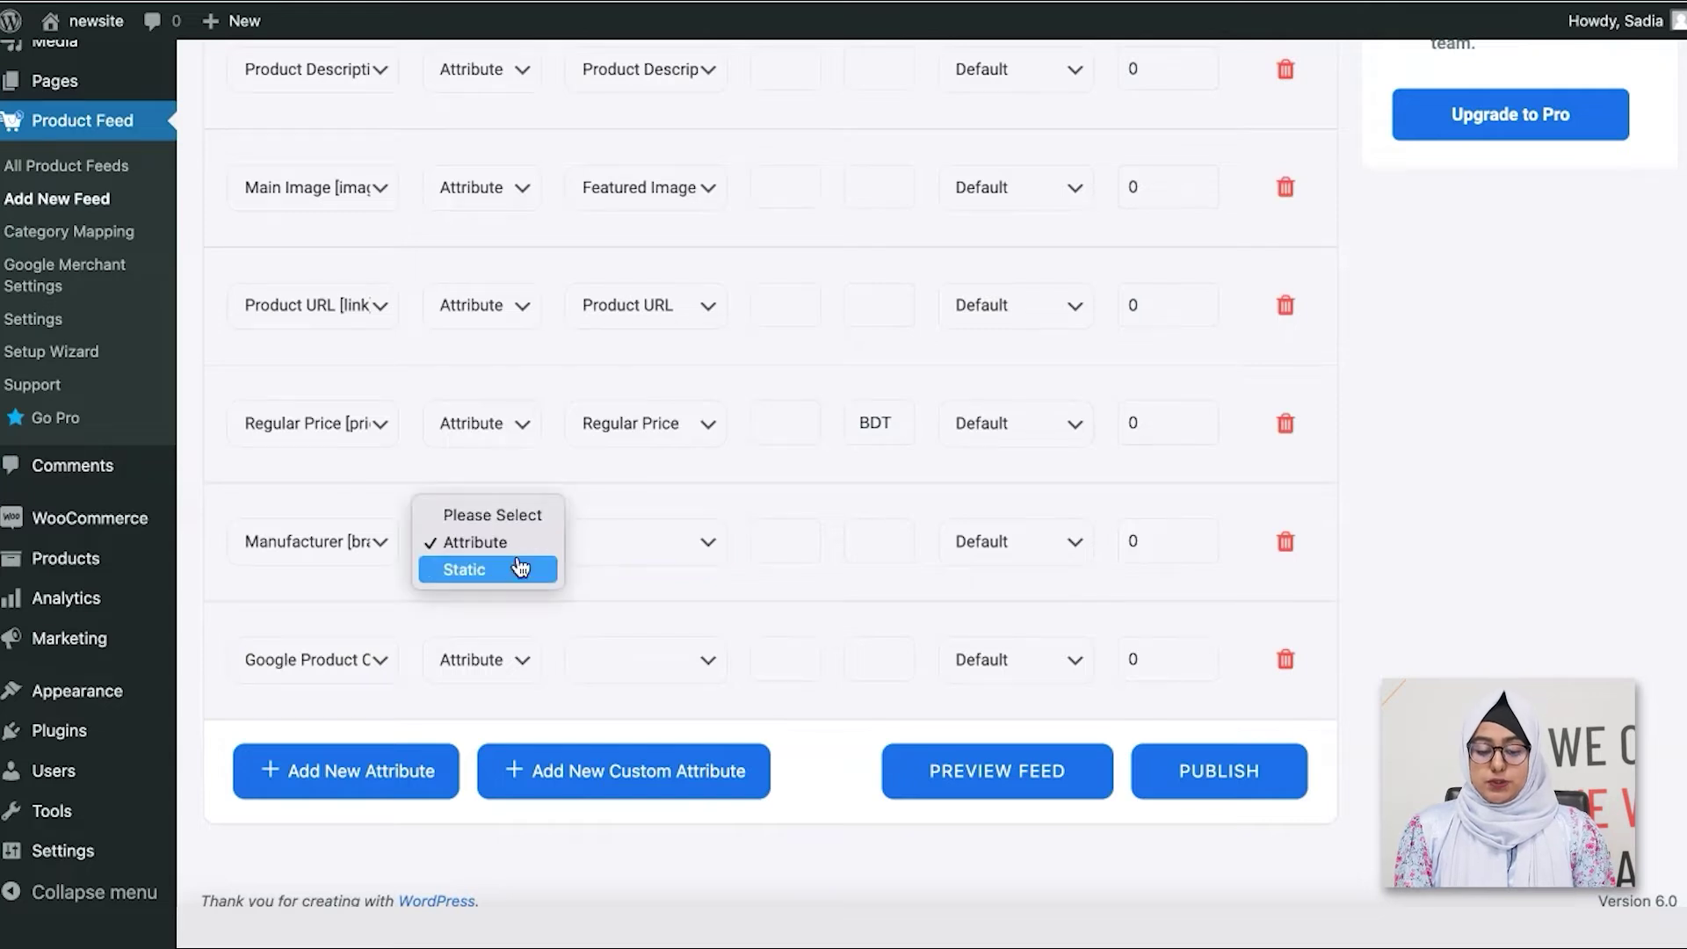
pyautogui.click(514, 572)
pyautogui.click(598, 551)
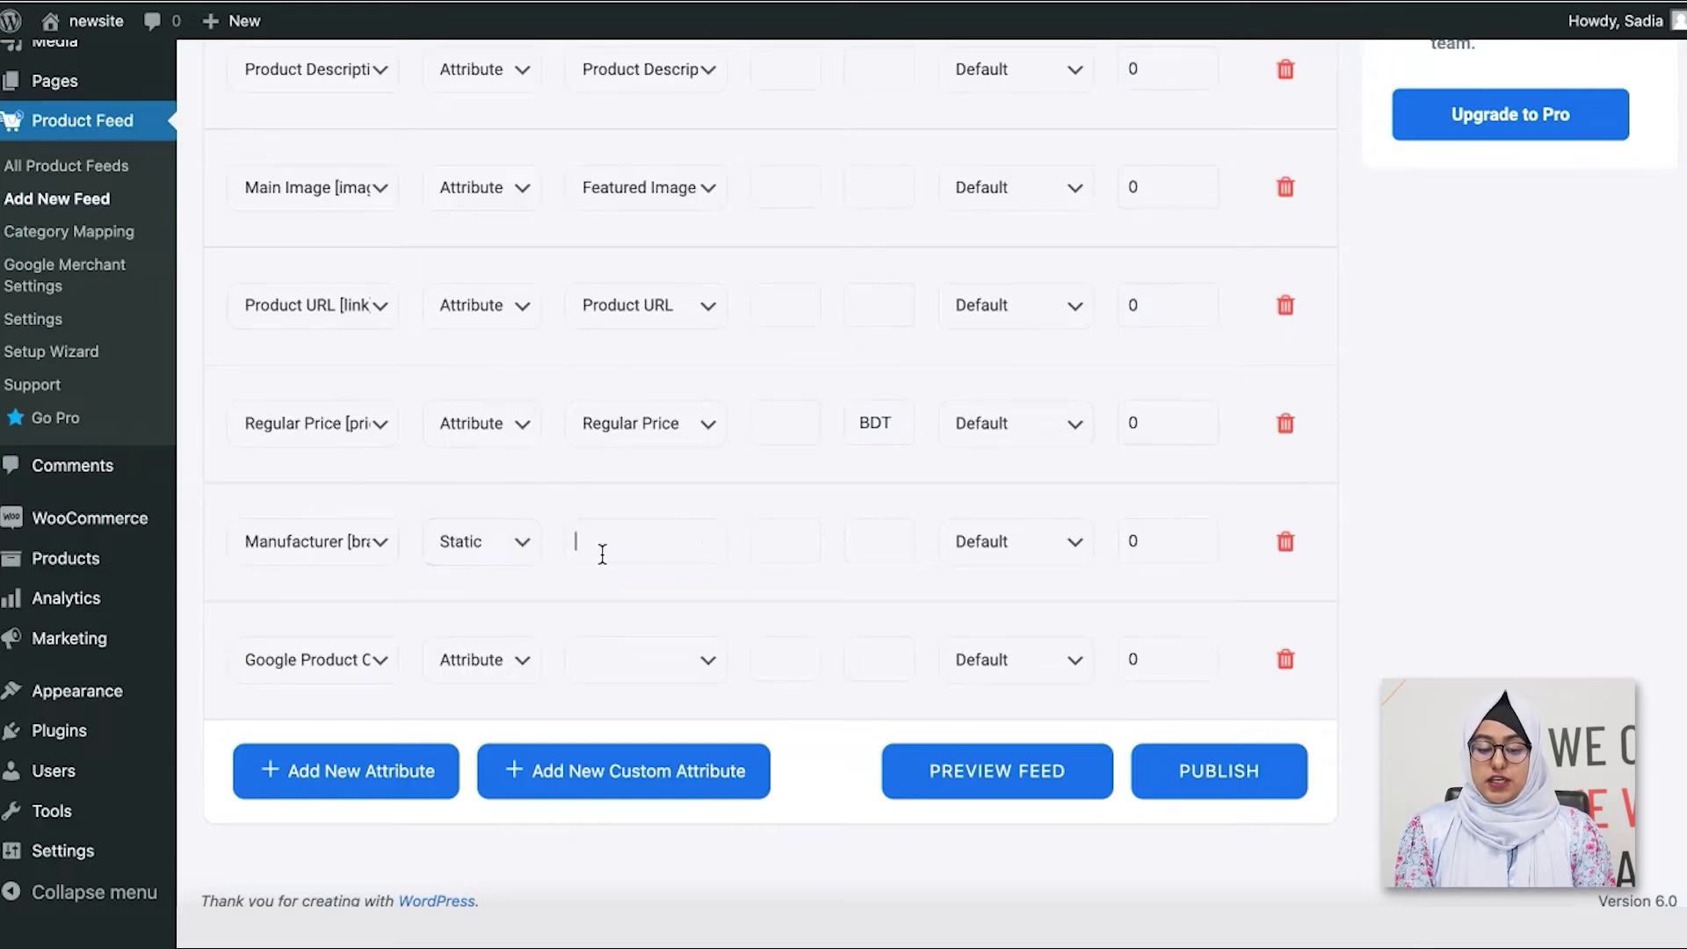
pyautogui.click(645, 605)
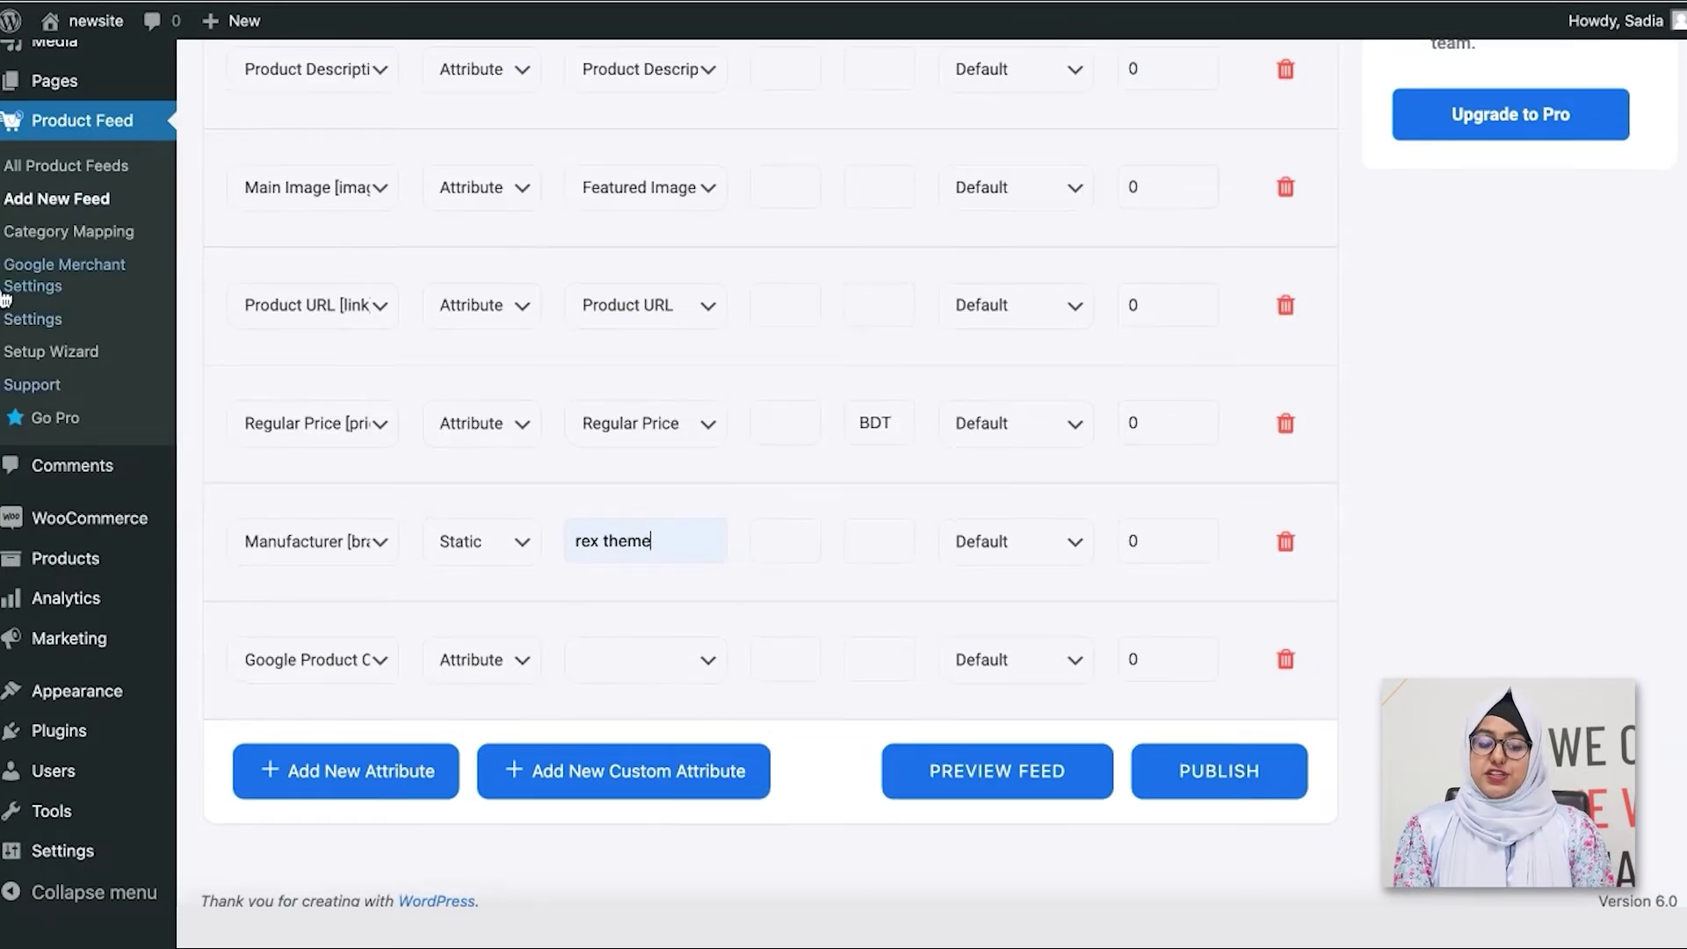
pyautogui.click(93, 242)
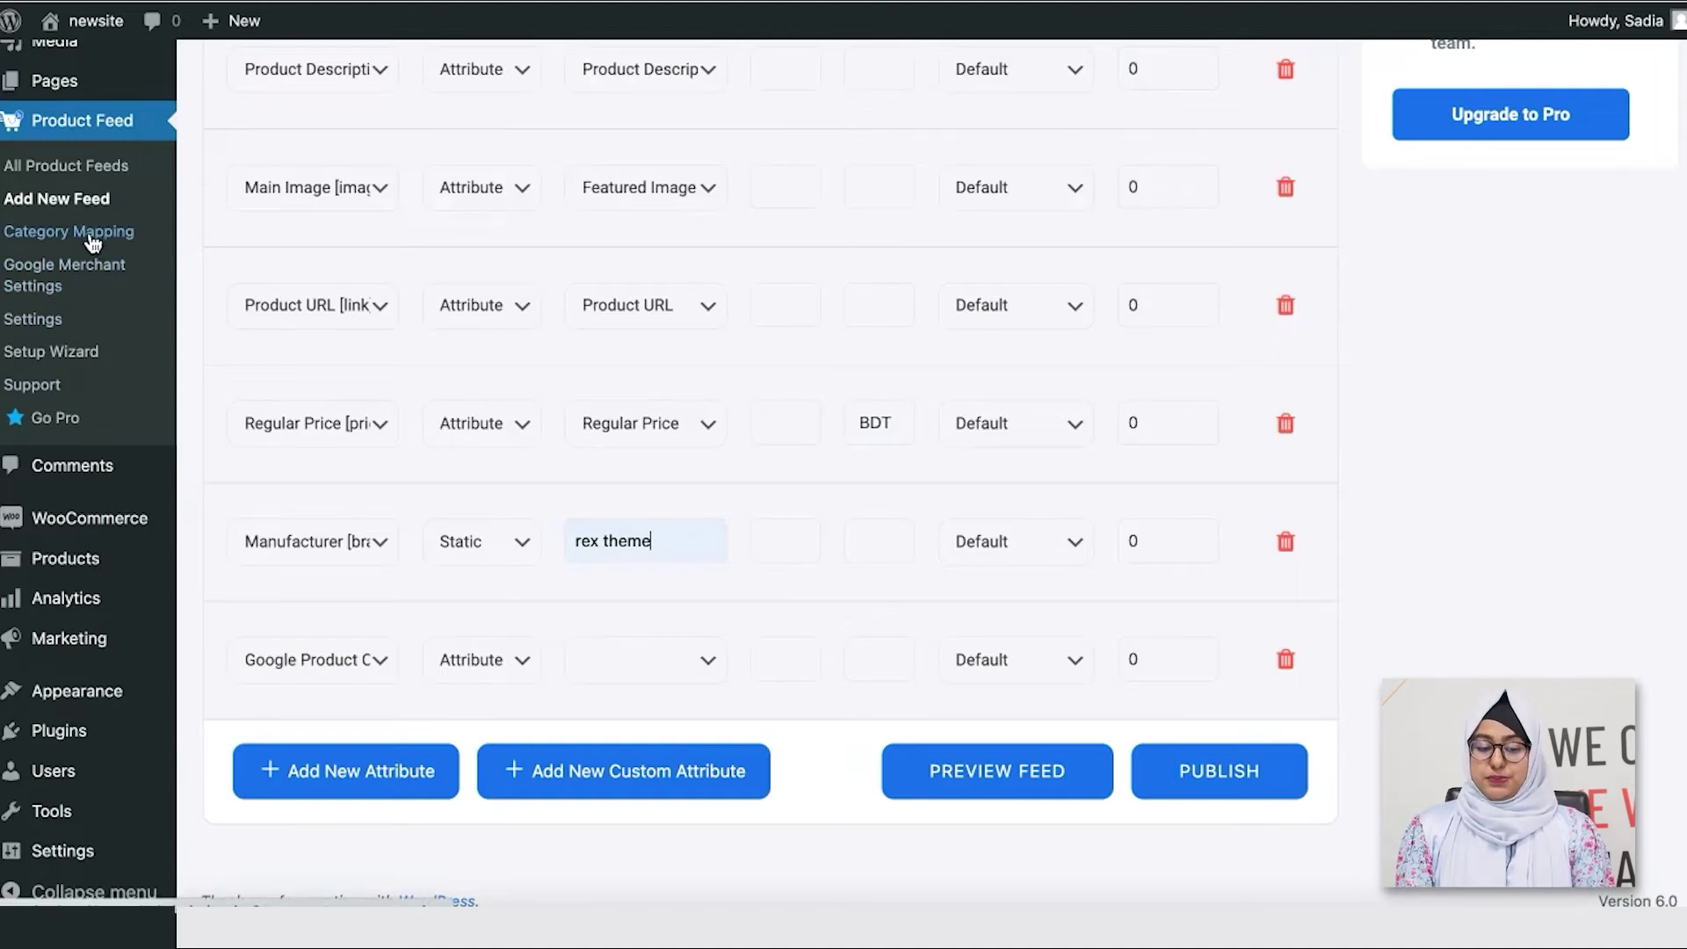
# - Assign Facebook Category Map as the Google Product Category value
pyautogui.click(695, 658)
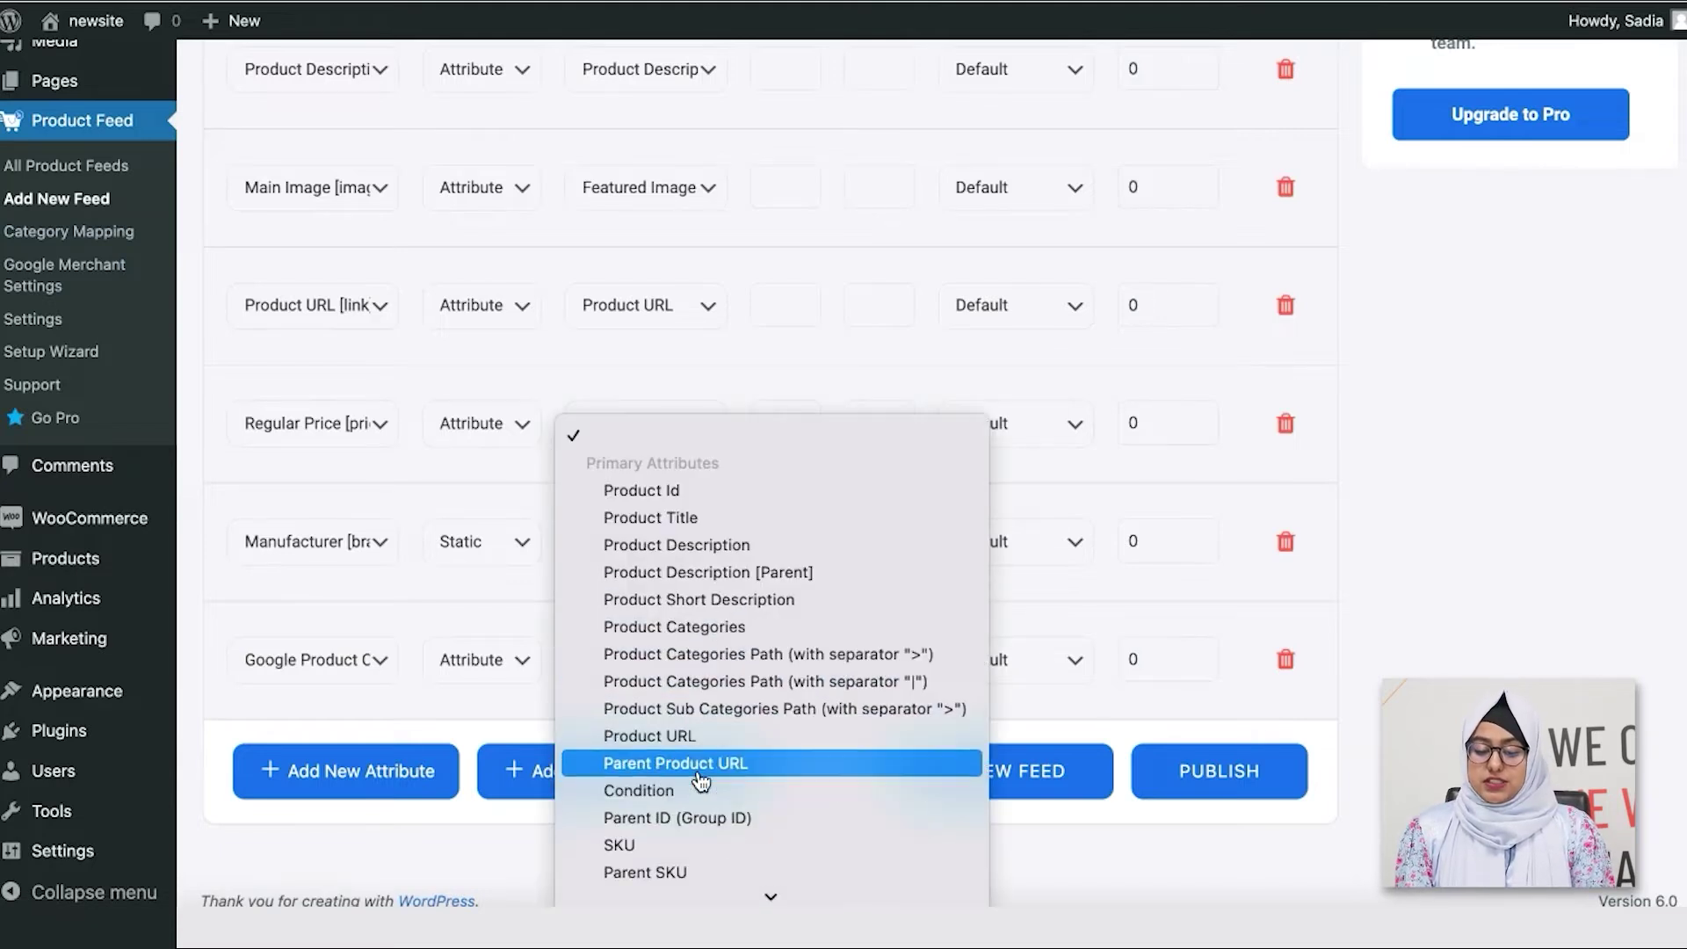
pyautogui.scroll(-20, 700, 781)
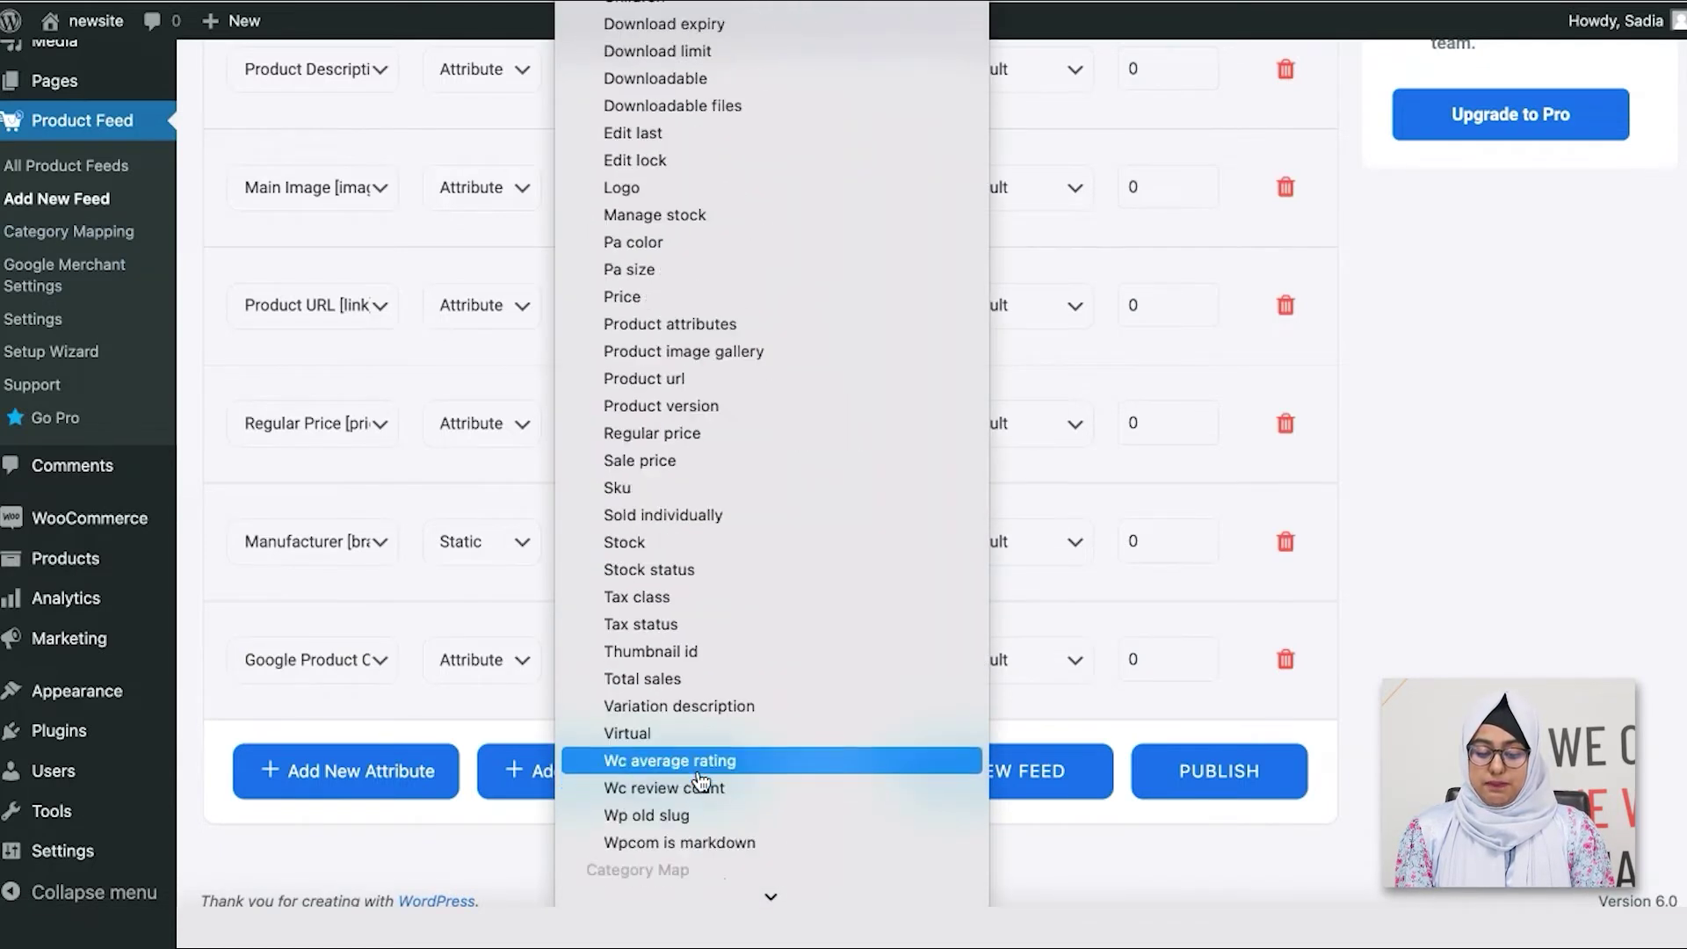
pyautogui.scroll(-2, 700, 781)
pyautogui.click(692, 892)
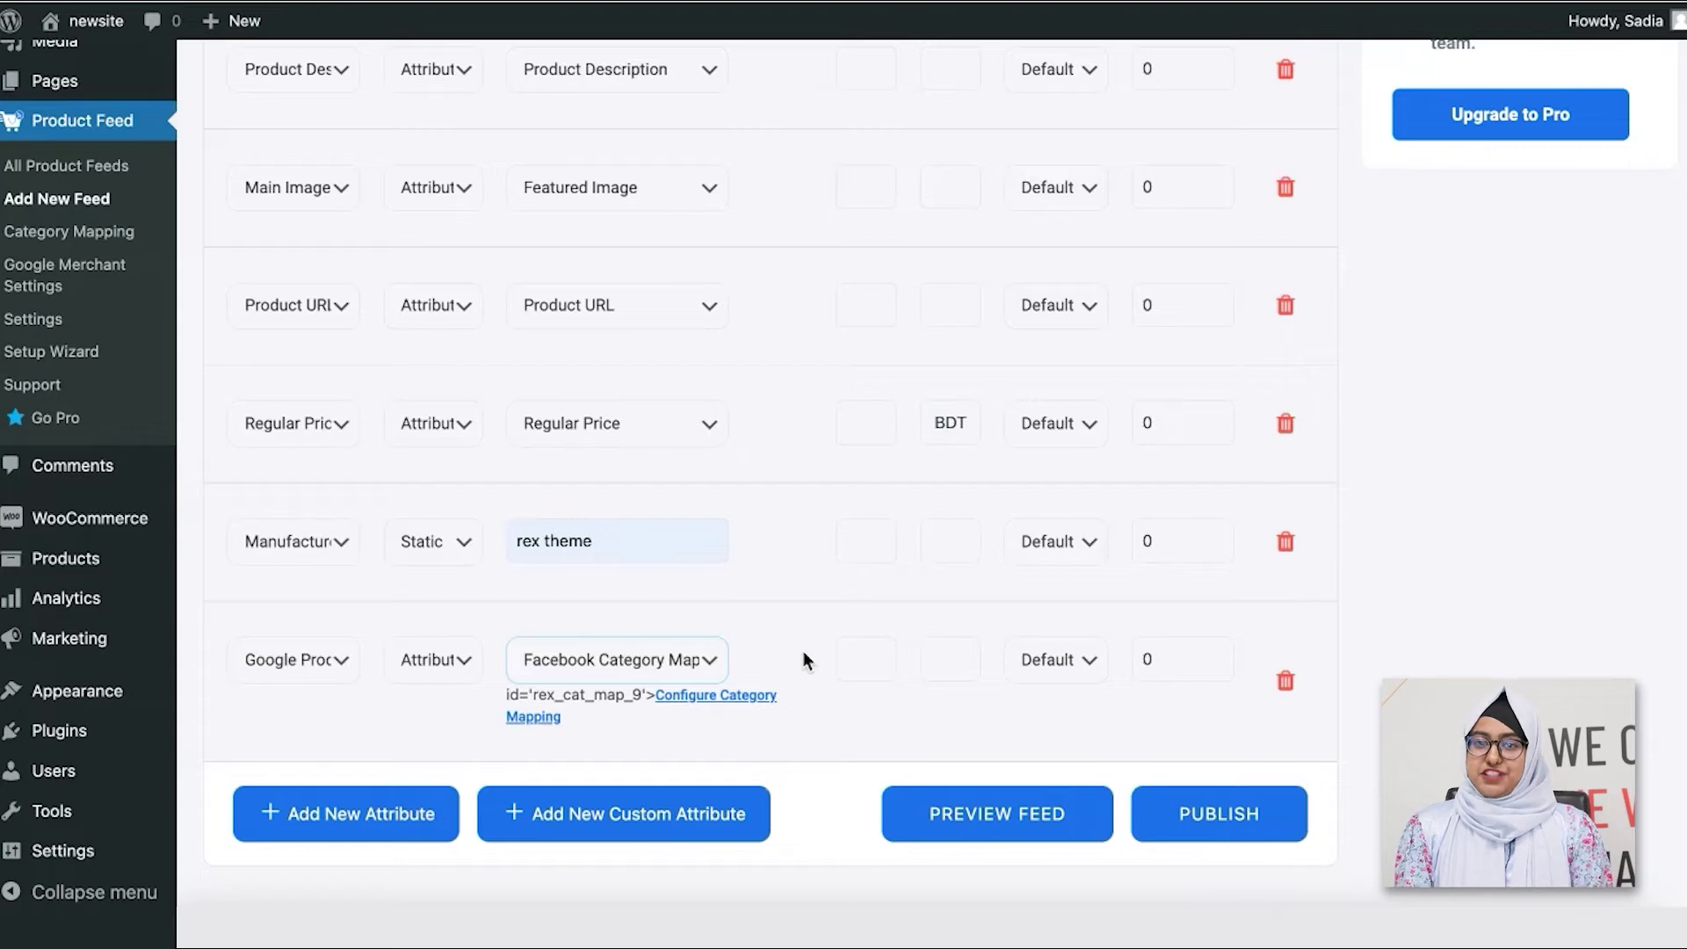
pyautogui.scroll(-1, 813, 619)
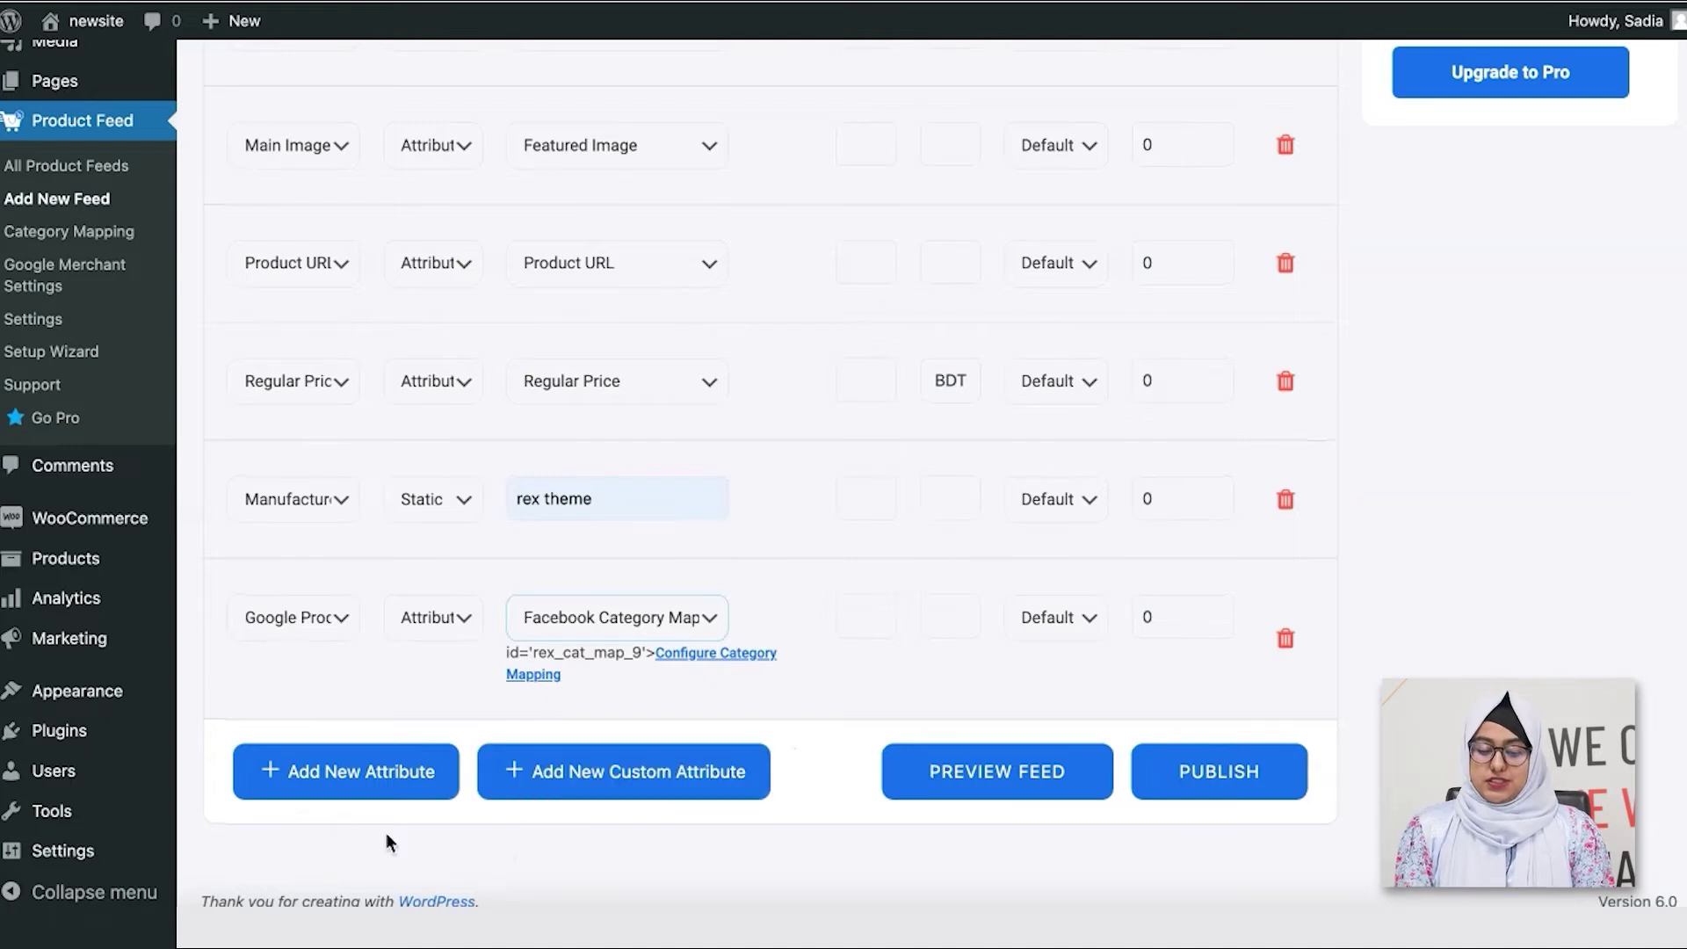
# - Return to the top of the attribute table and bring up the Product Filter panel
pyautogui.scroll(10, 515, 358)
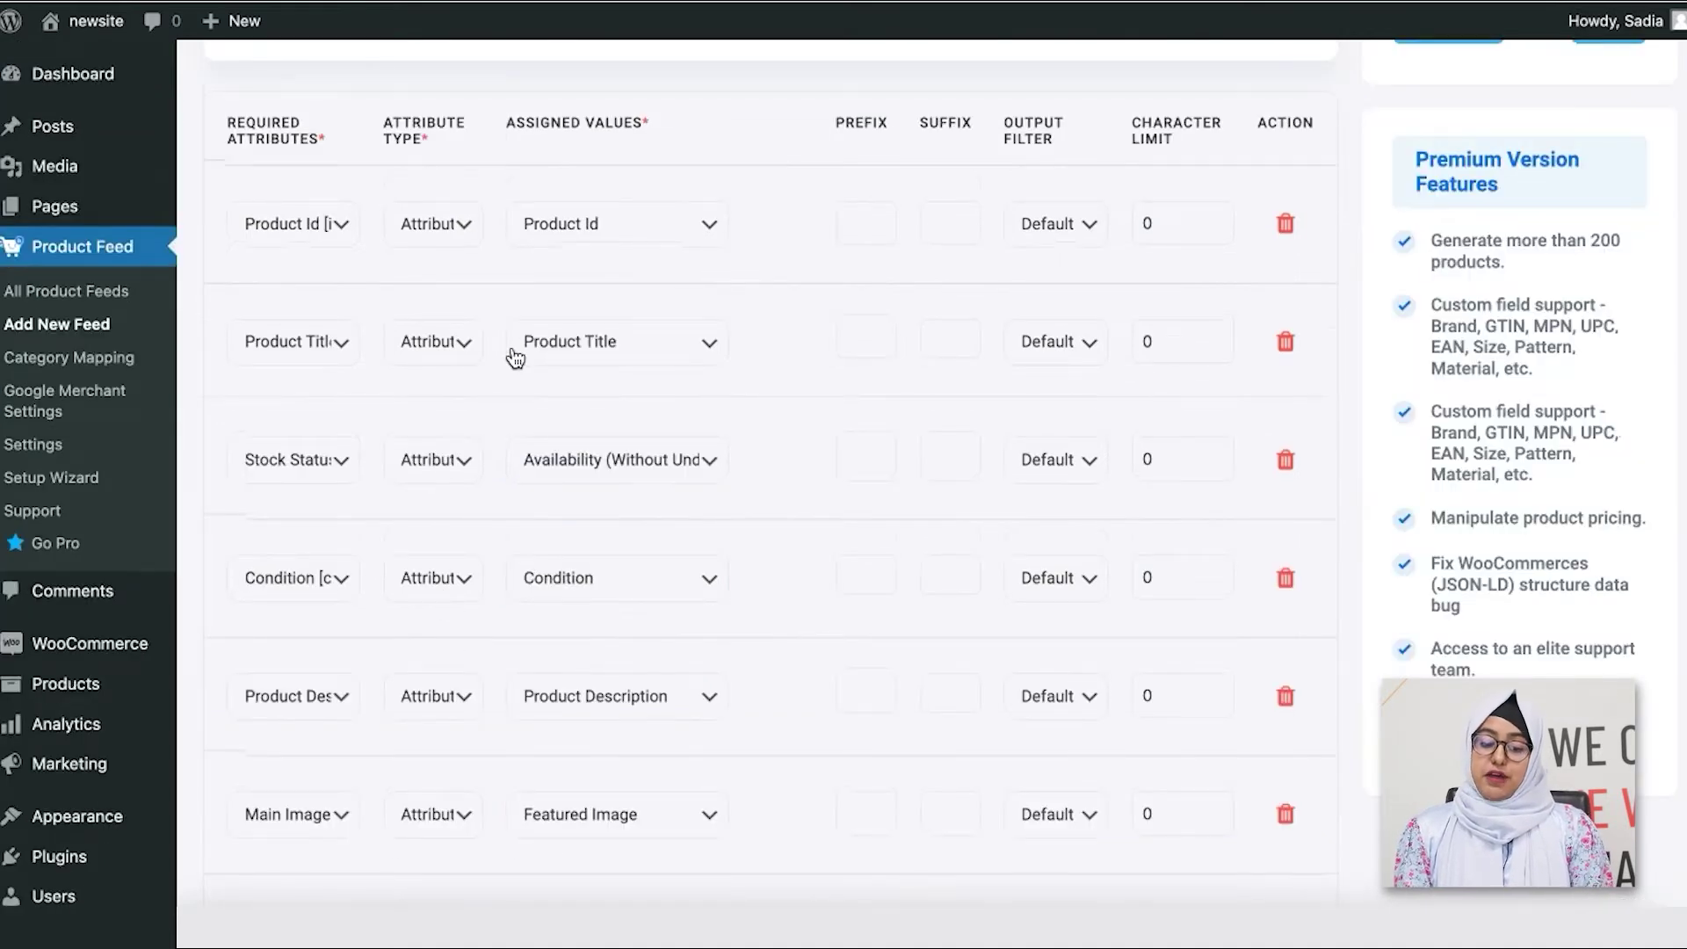
pyautogui.scroll(-3, 600, 631)
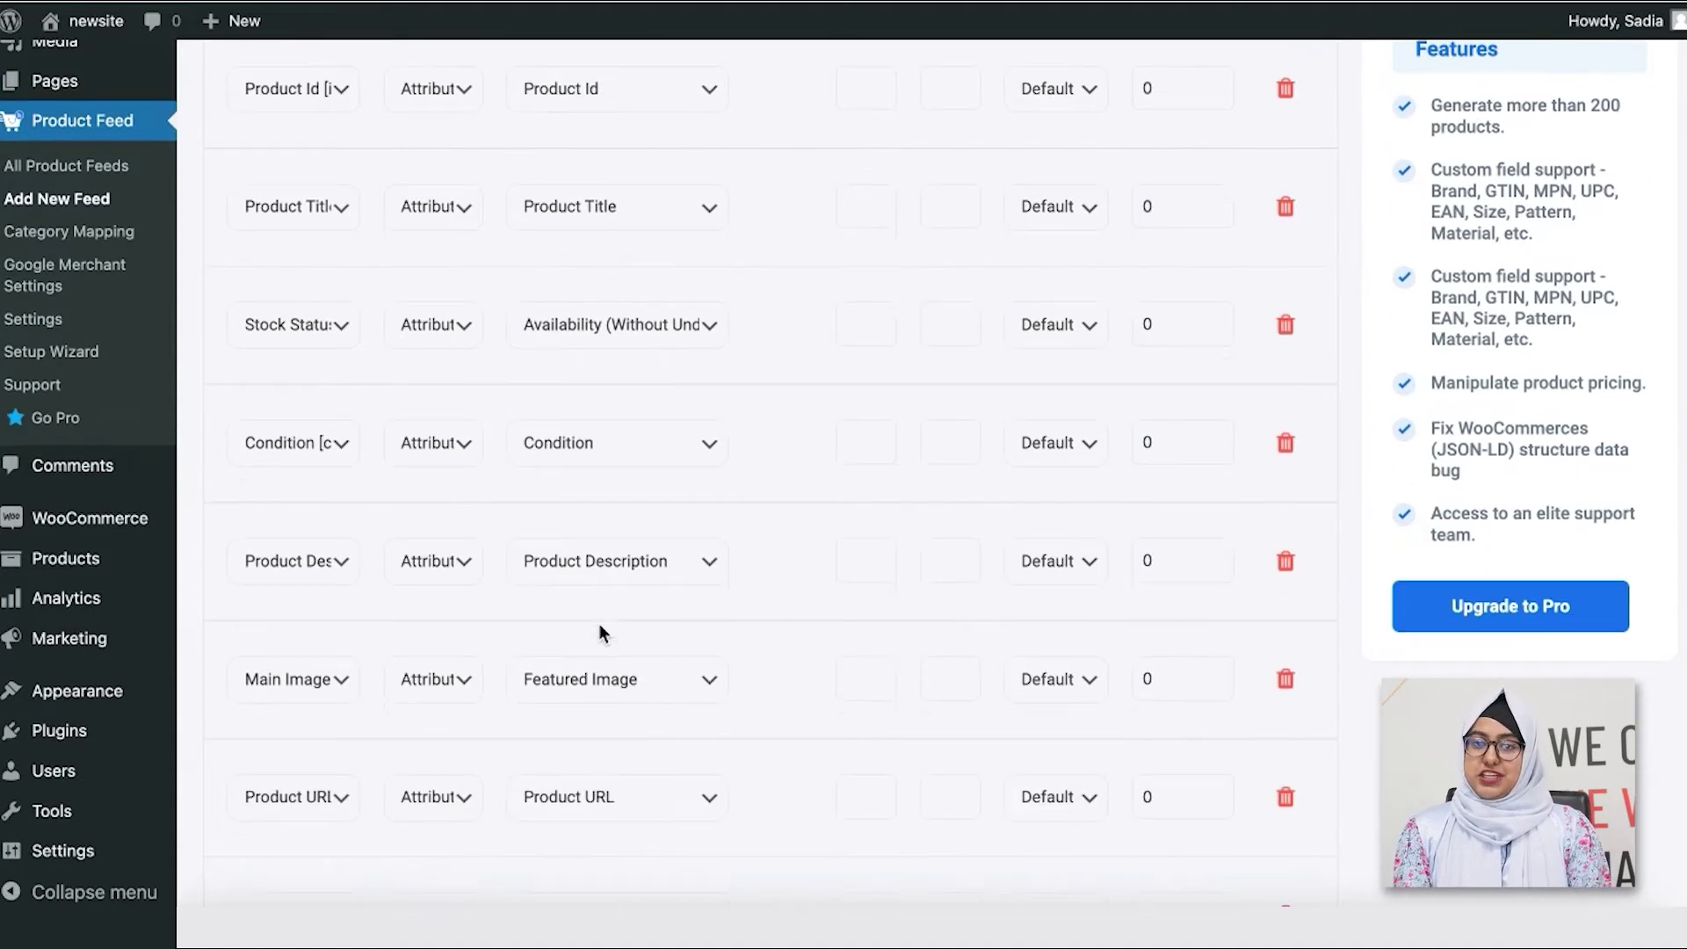
pyautogui.scroll(5, 600, 631)
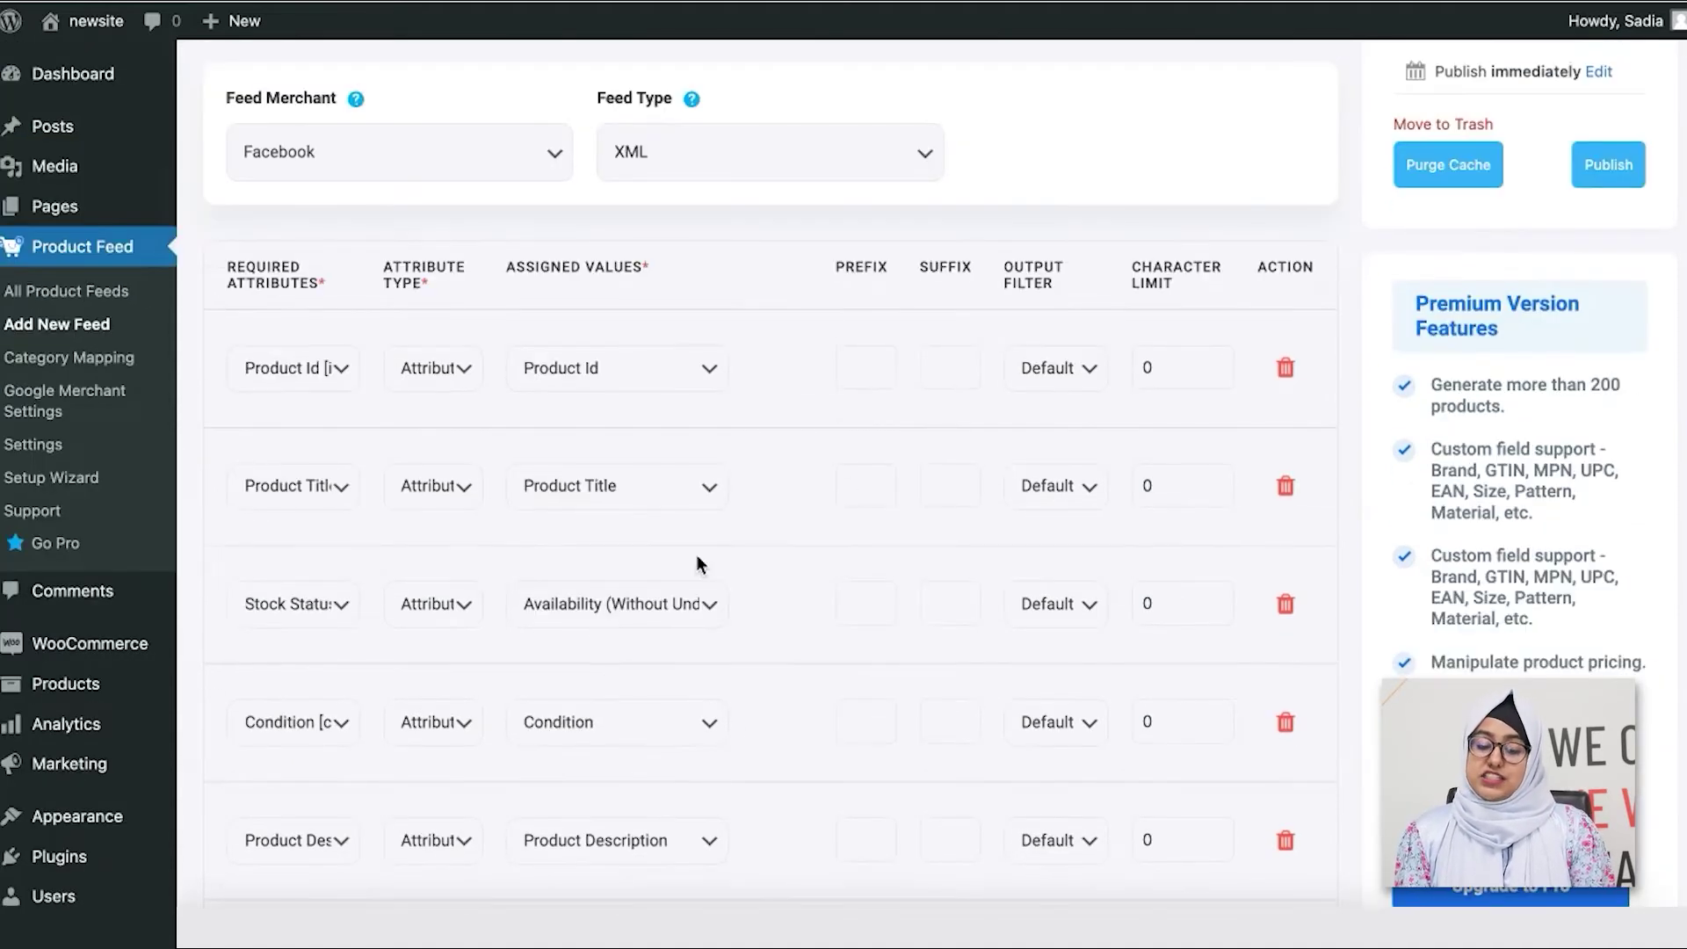
pyautogui.scroll(2, 930, 455)
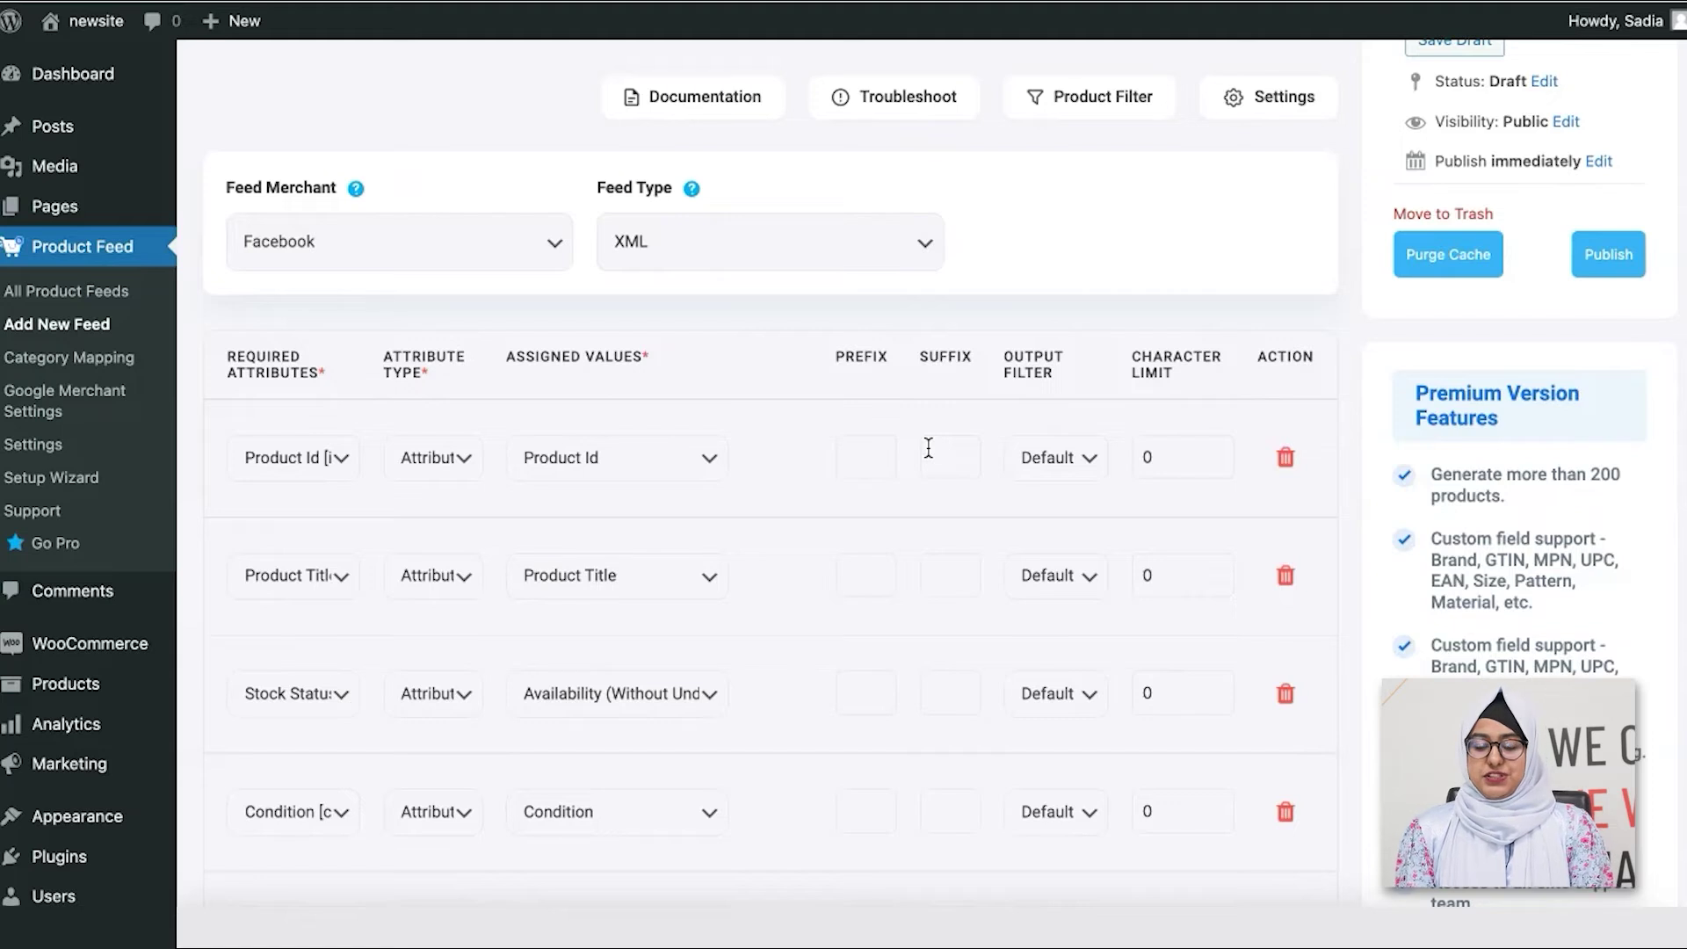
pyautogui.click(1108, 96)
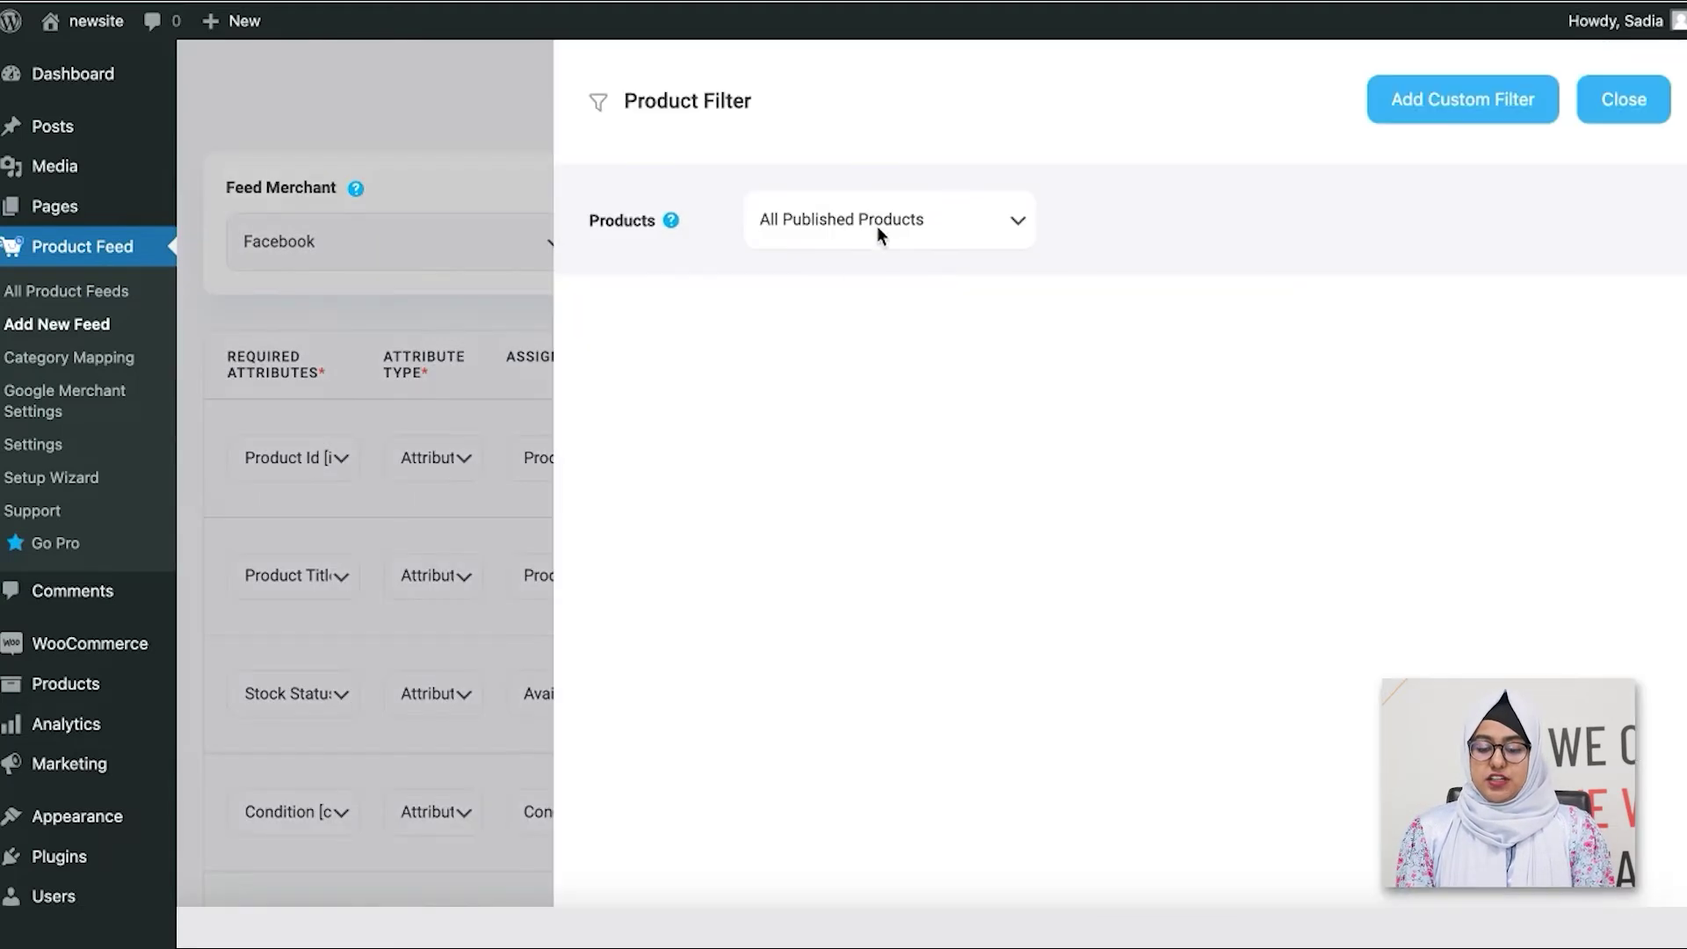
# - Leave the product filter on All Published Products and close it
pyautogui.click(841, 237)
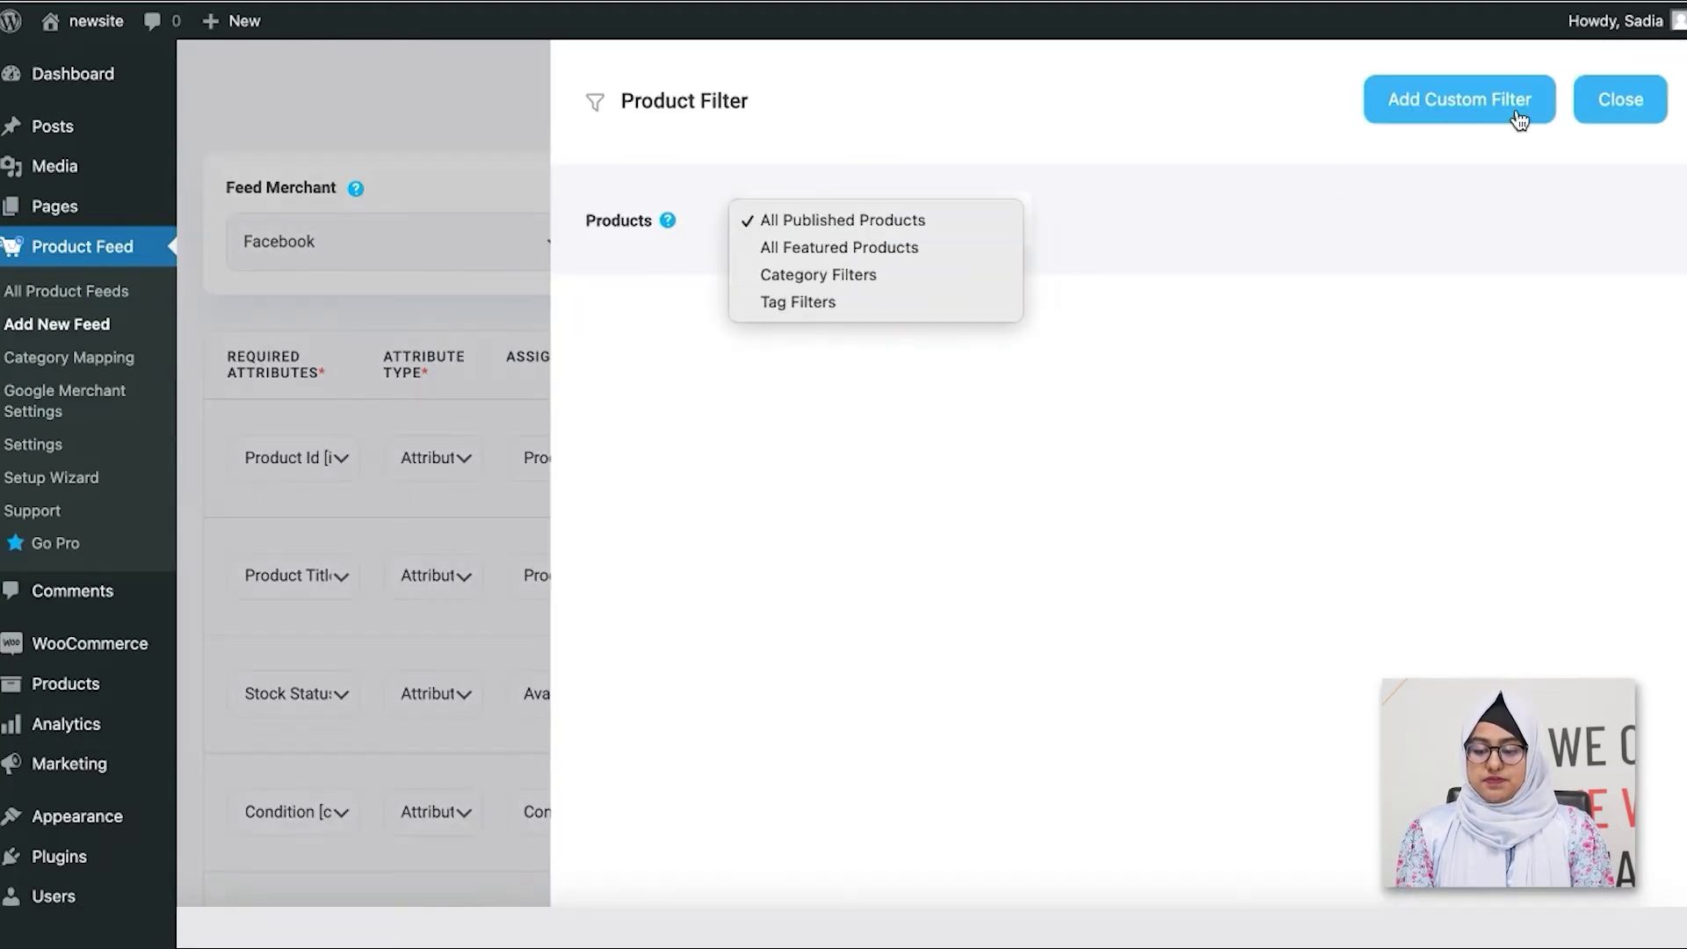
pyautogui.click(1632, 95)
pyautogui.click(1632, 100)
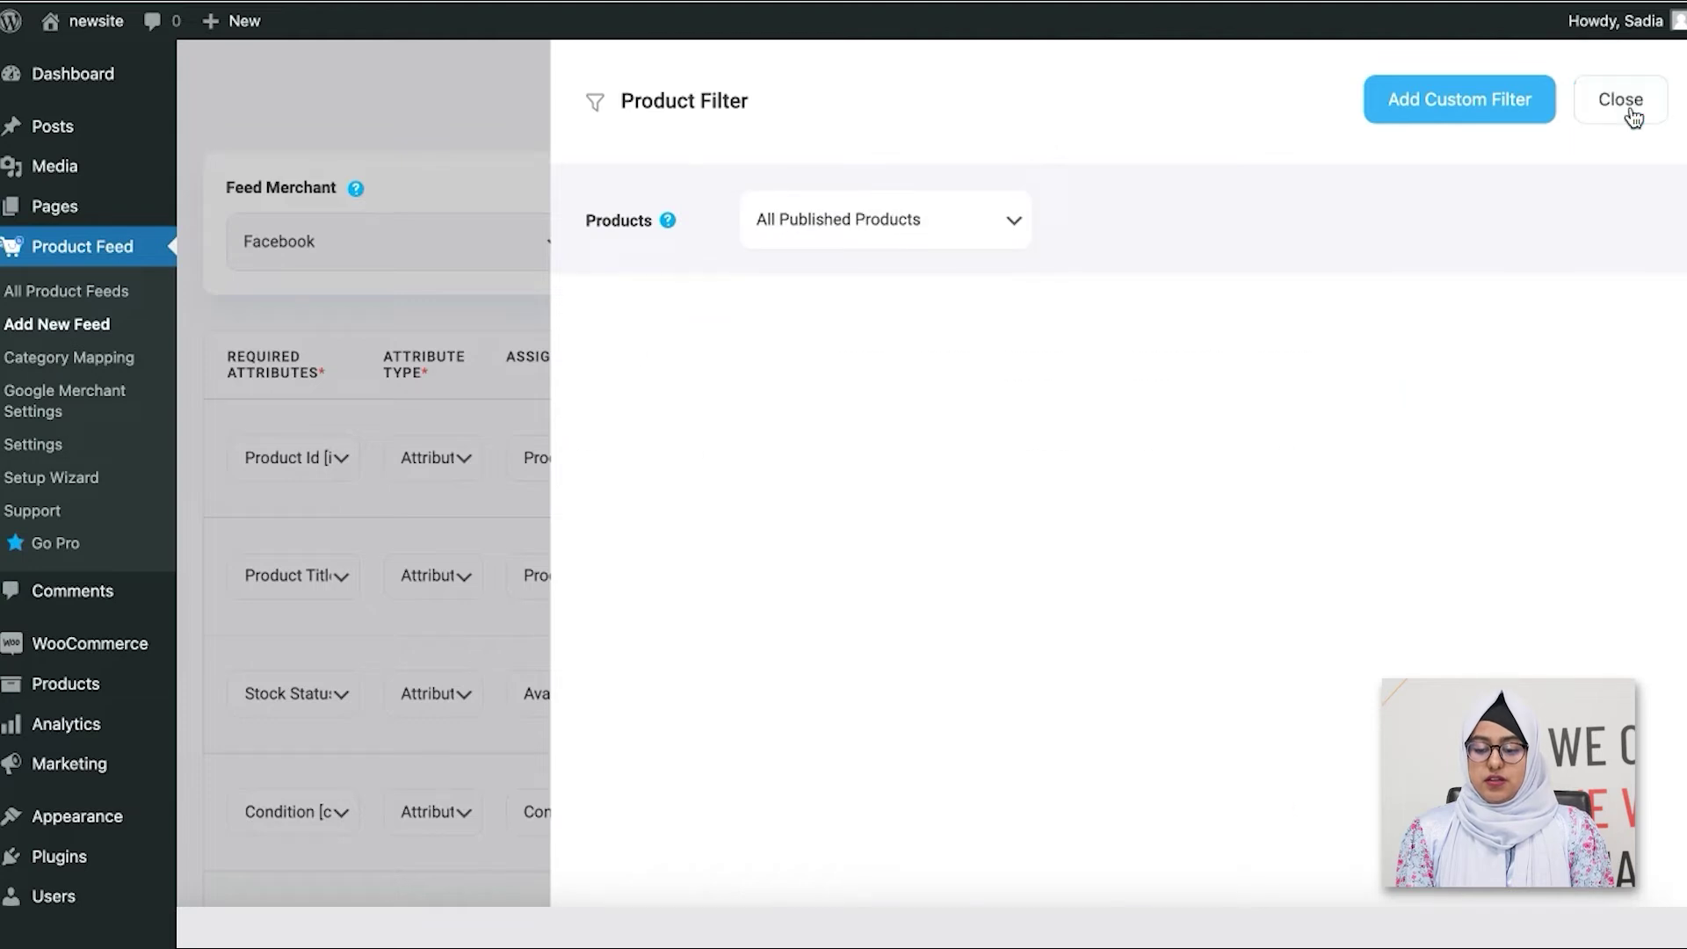
# - Review the feed Settings toggles without changes and close the panel
pyautogui.click(1267, 99)
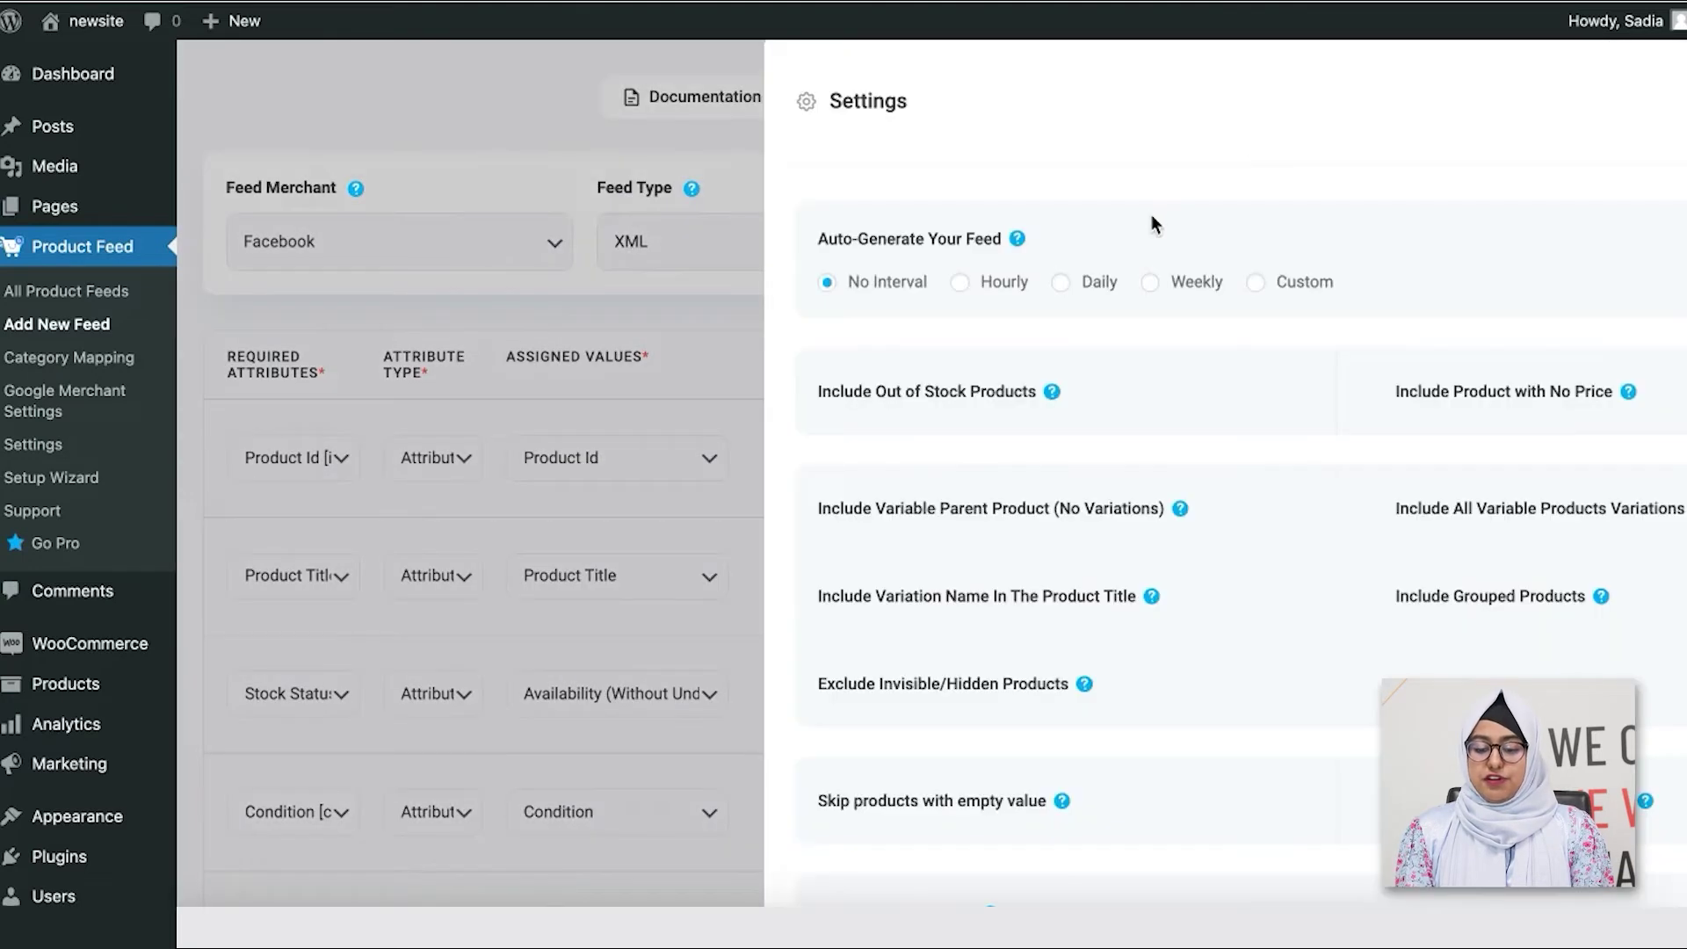
pyautogui.scroll(-2, 1151, 710)
pyautogui.scroll(3, 1151, 710)
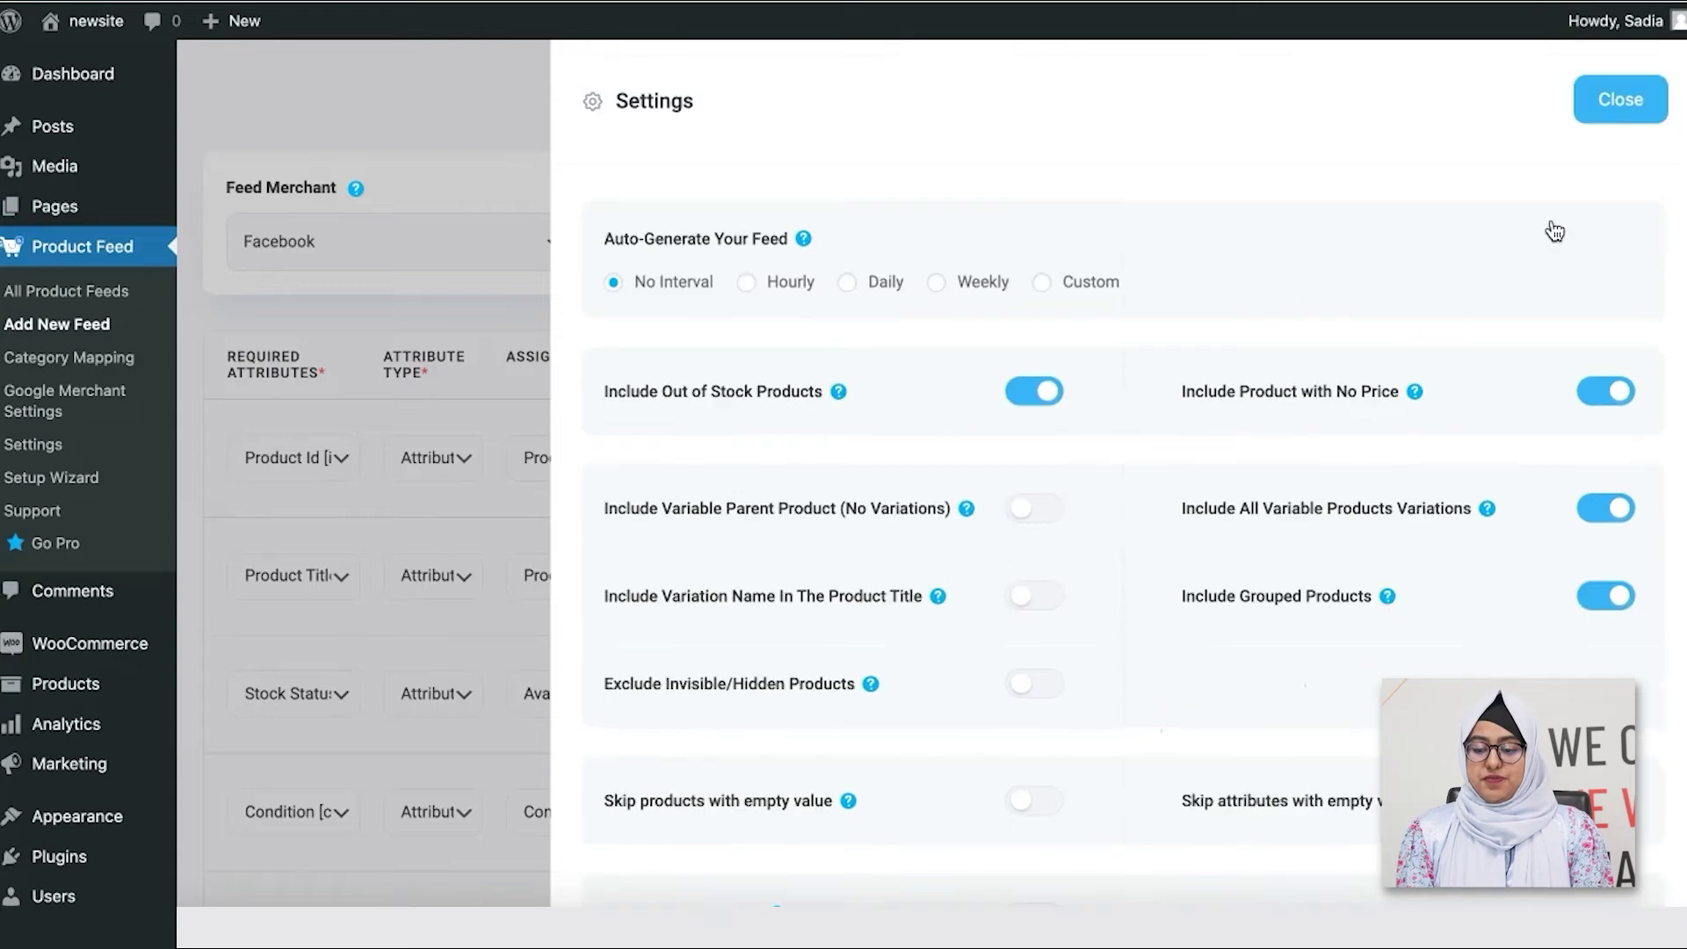
pyautogui.click(1608, 107)
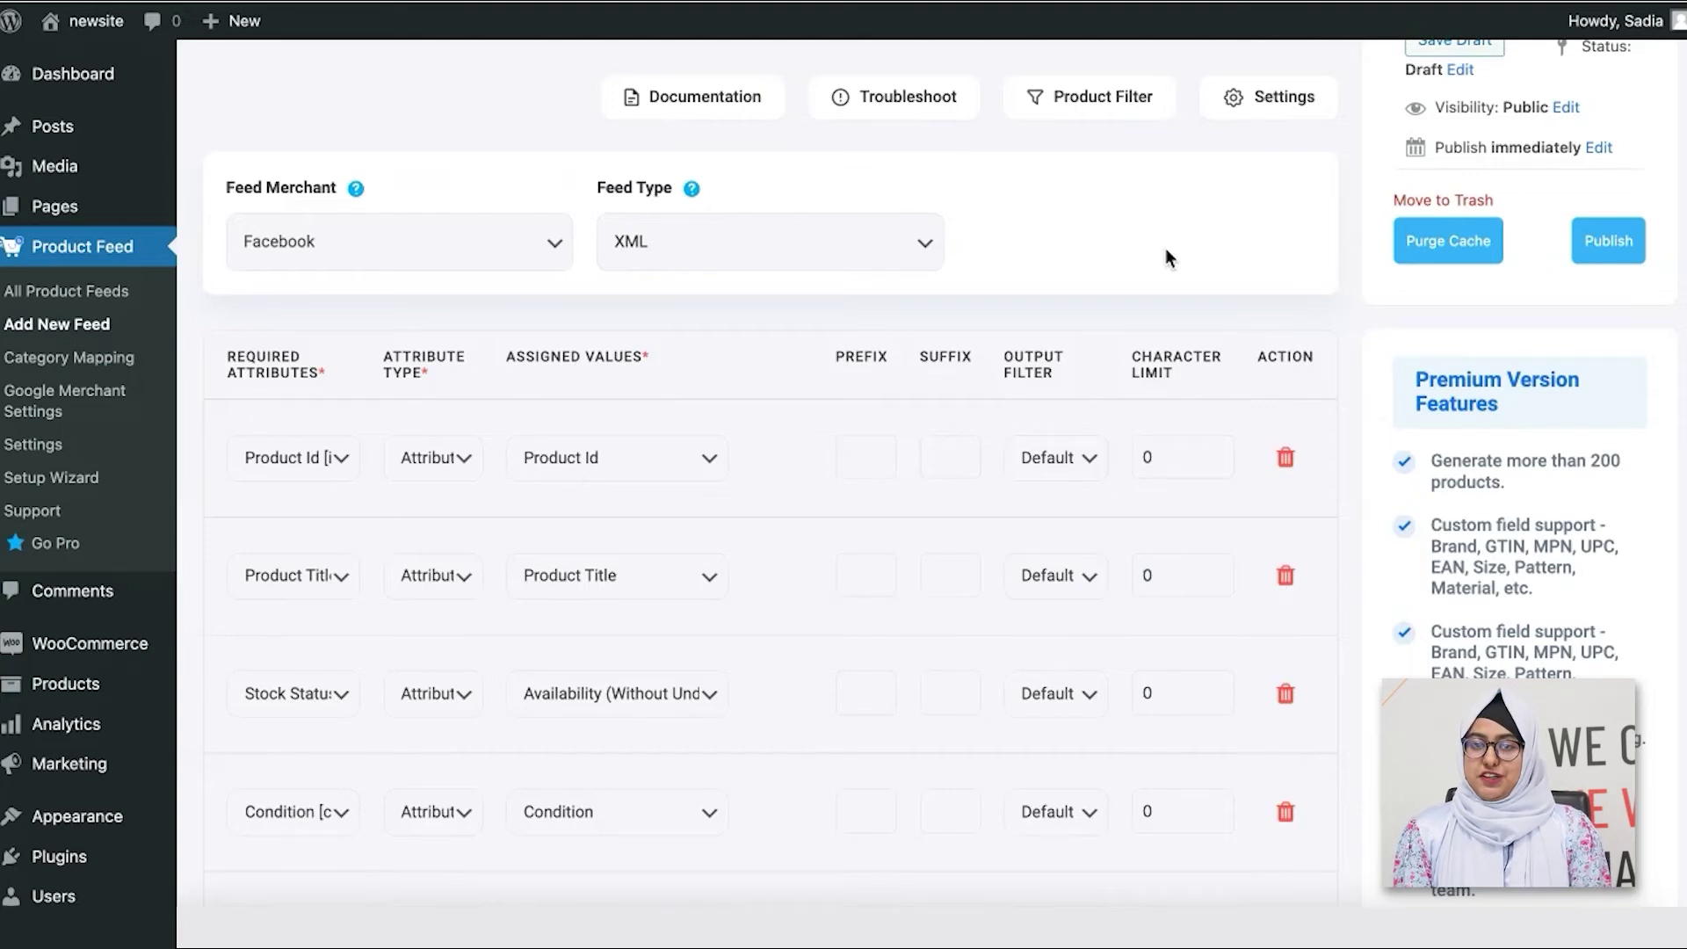
pyautogui.scroll(-10, 1165, 253)
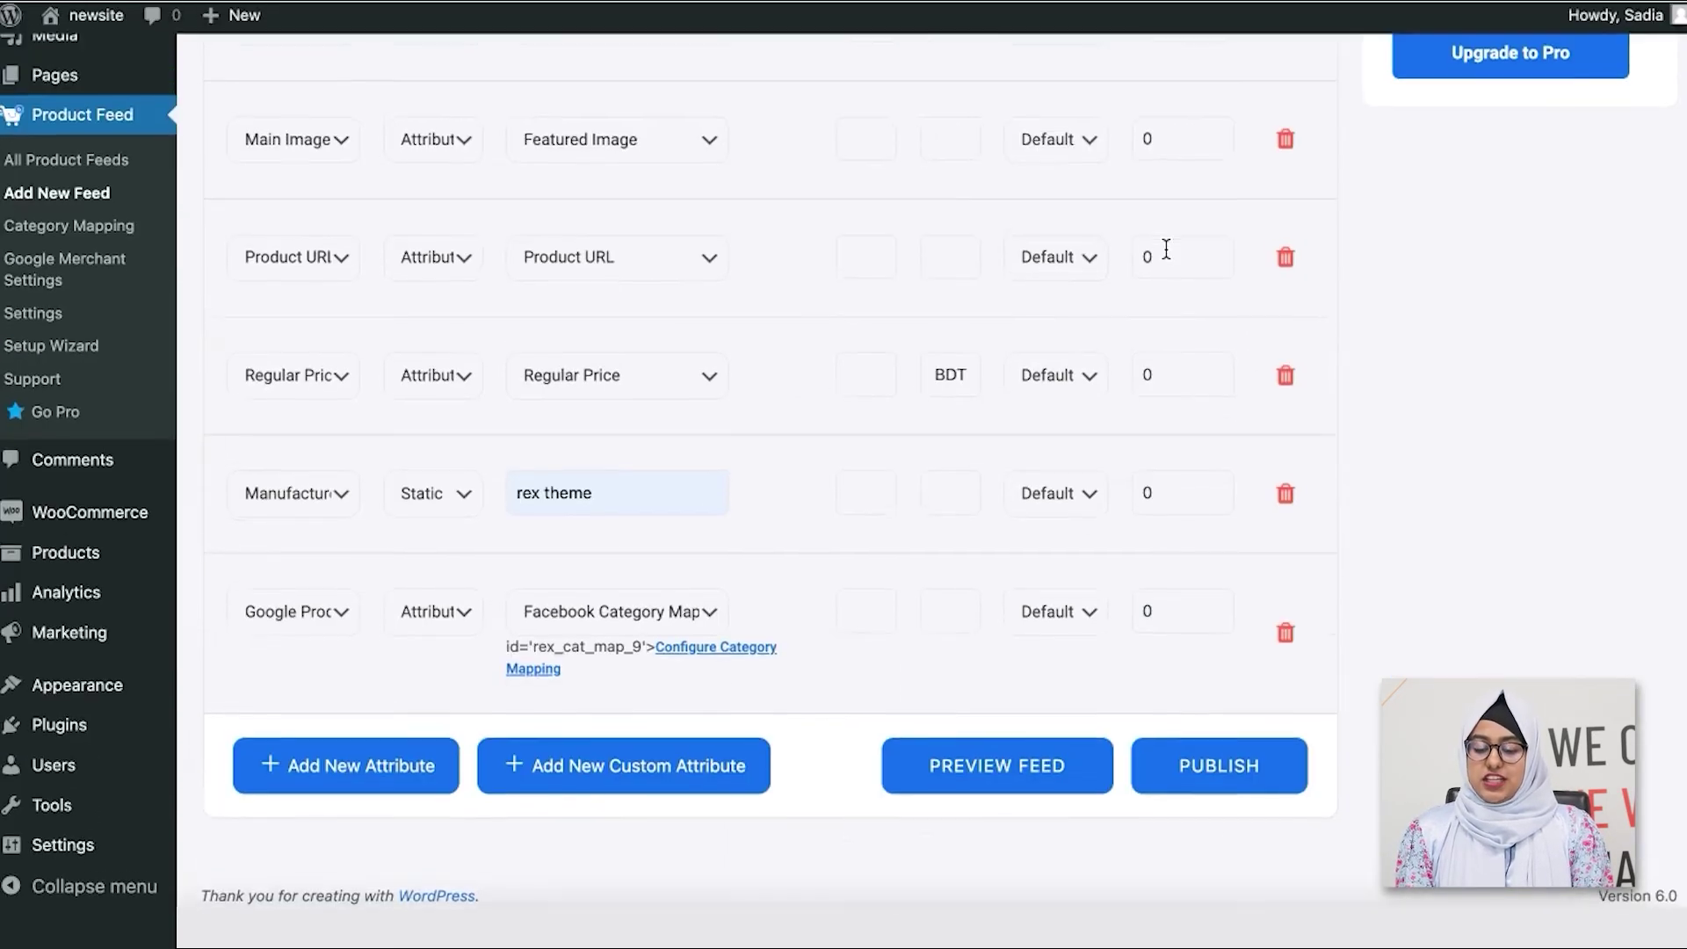
# - Locate the Your Feed URL panel of the published feed and select the site name in its URL
pyautogui.scroll(2, 1233, 763)
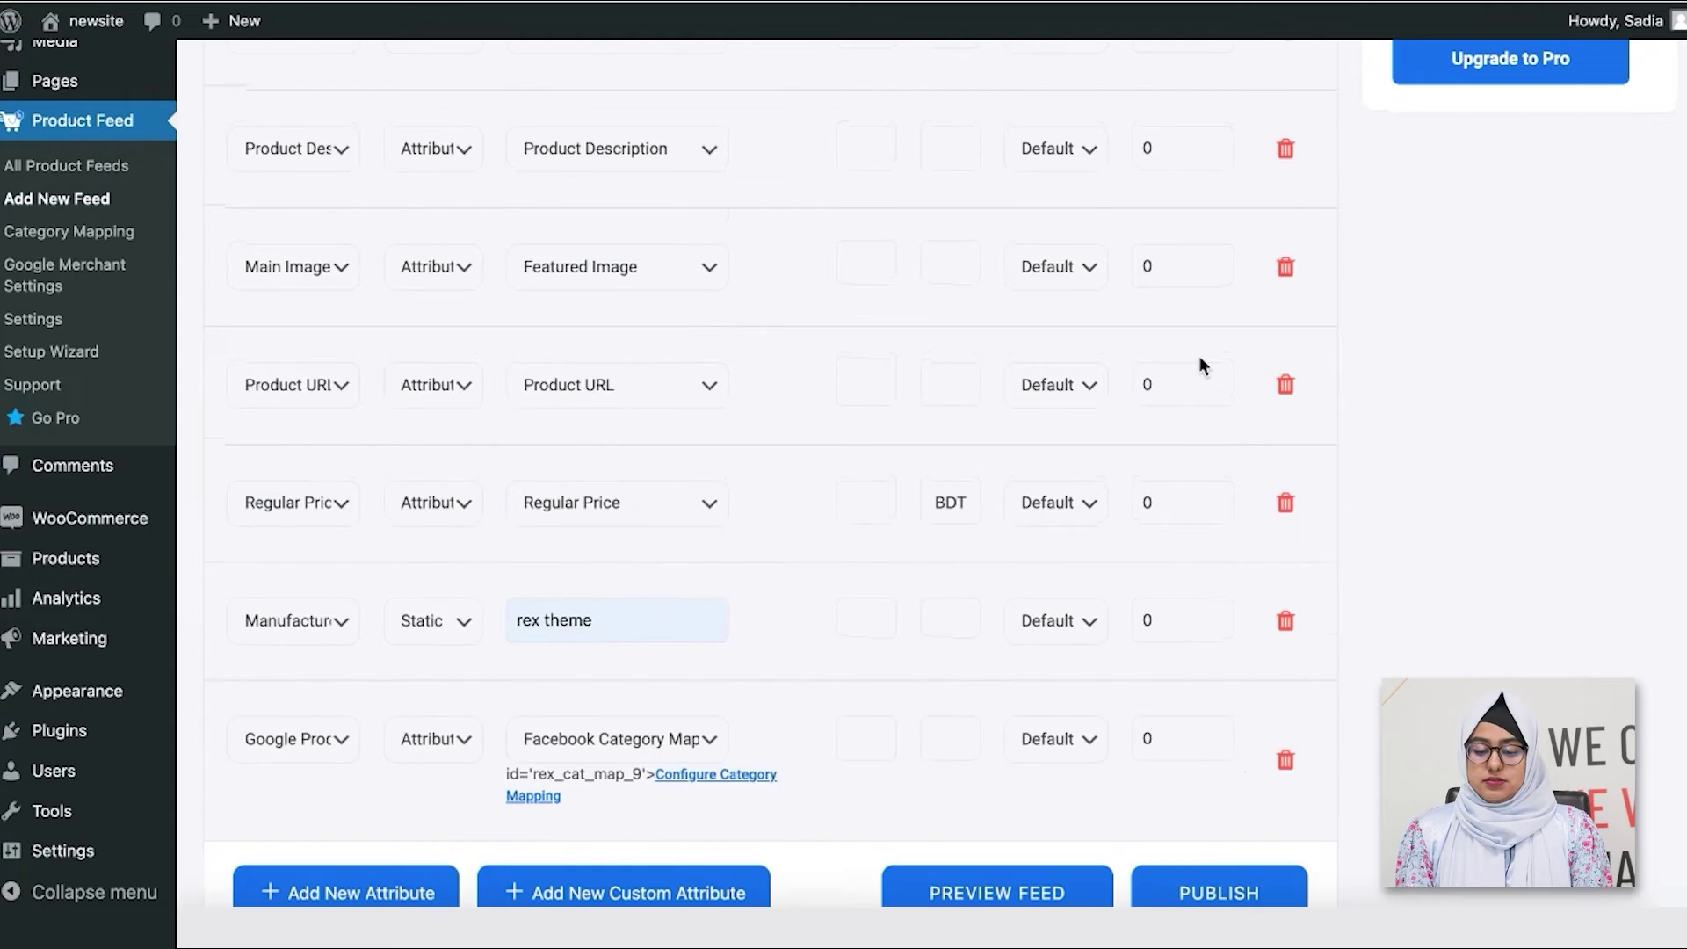
pyautogui.scroll(5, 1203, 366)
pyautogui.scroll(5, 1202, 366)
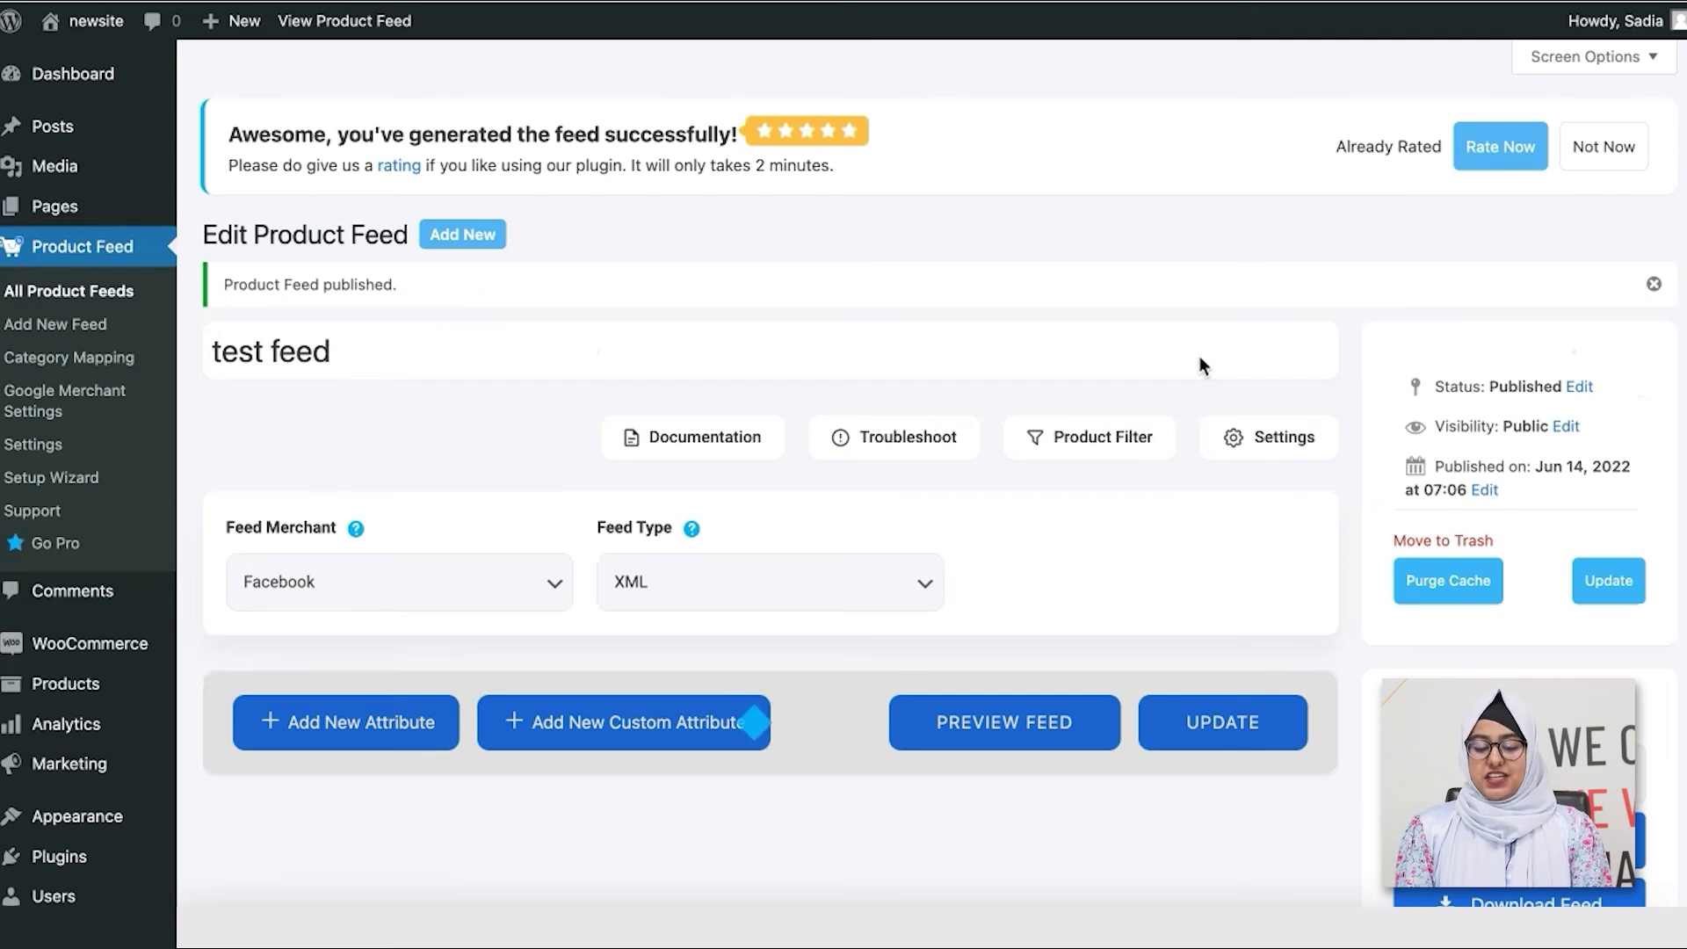
pyautogui.scroll(-8, 1199, 356)
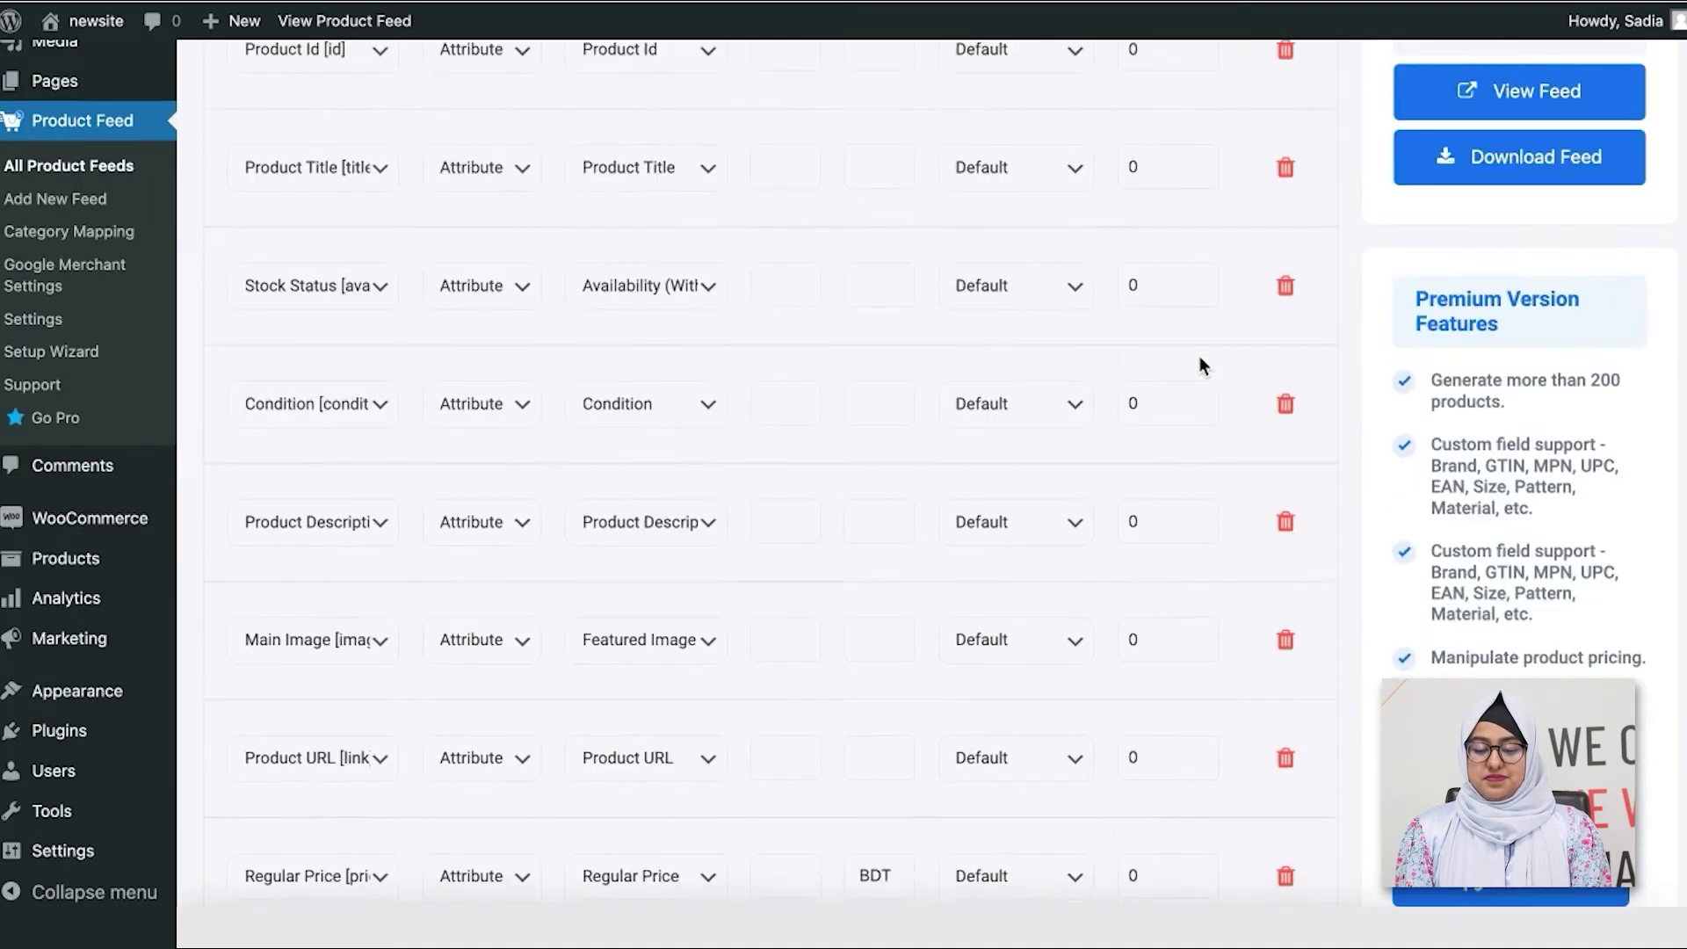
pyautogui.scroll(-3, 1200, 364)
pyautogui.scroll(5, 1199, 355)
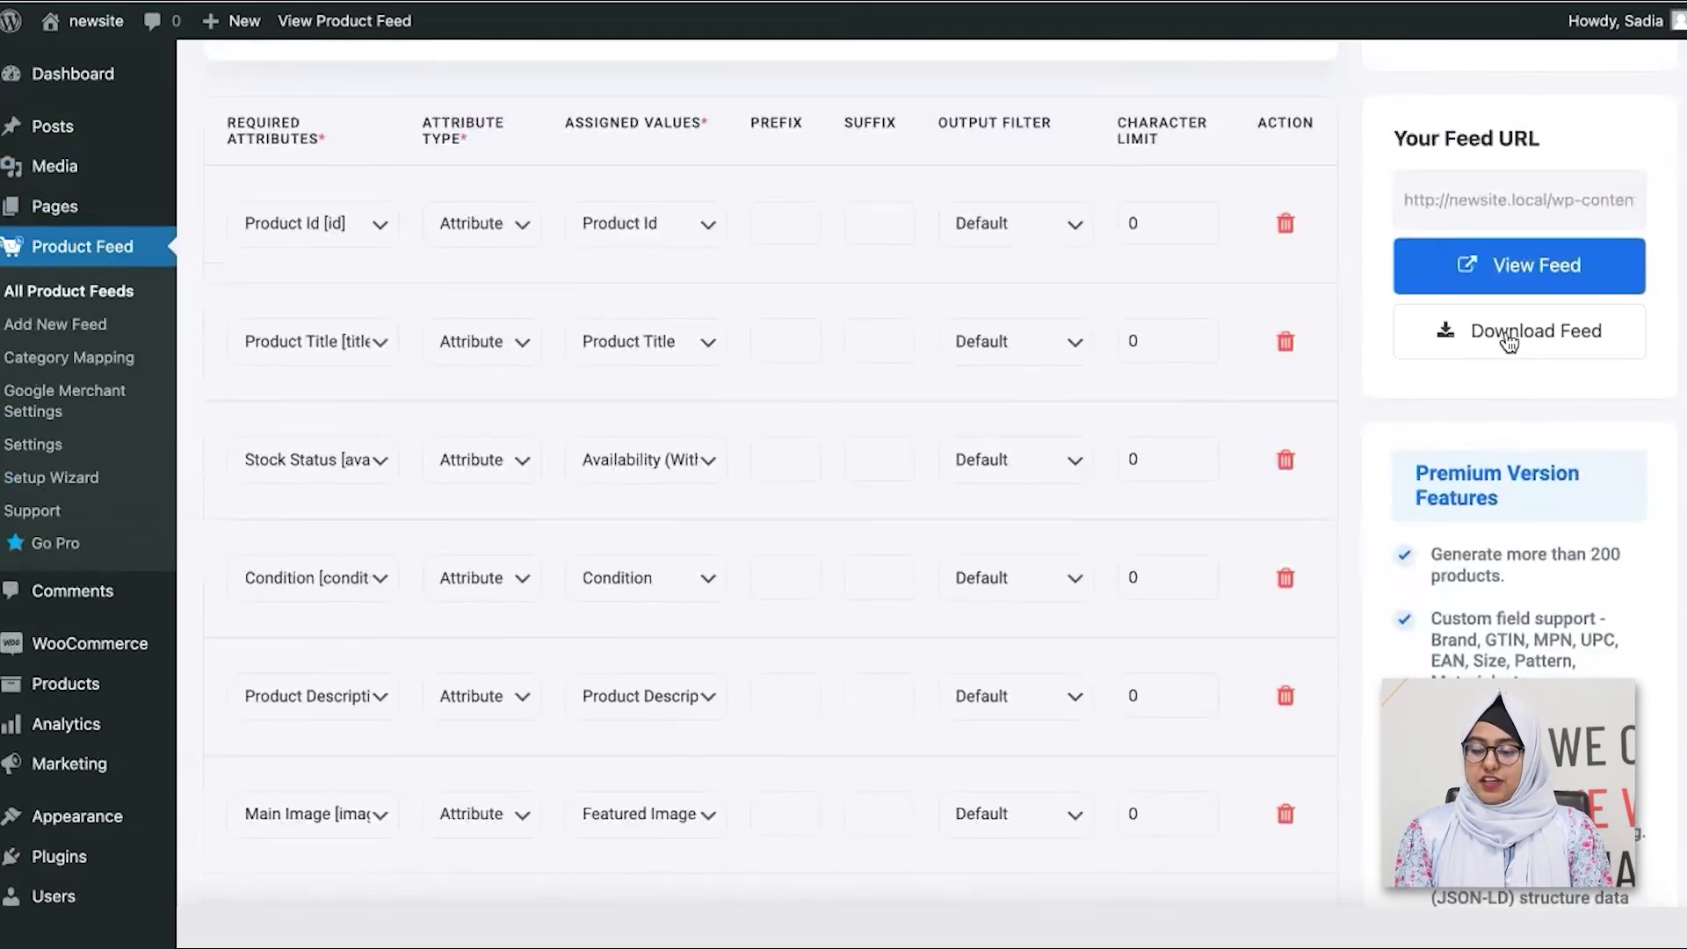
pyautogui.doubleClick(1493, 182)
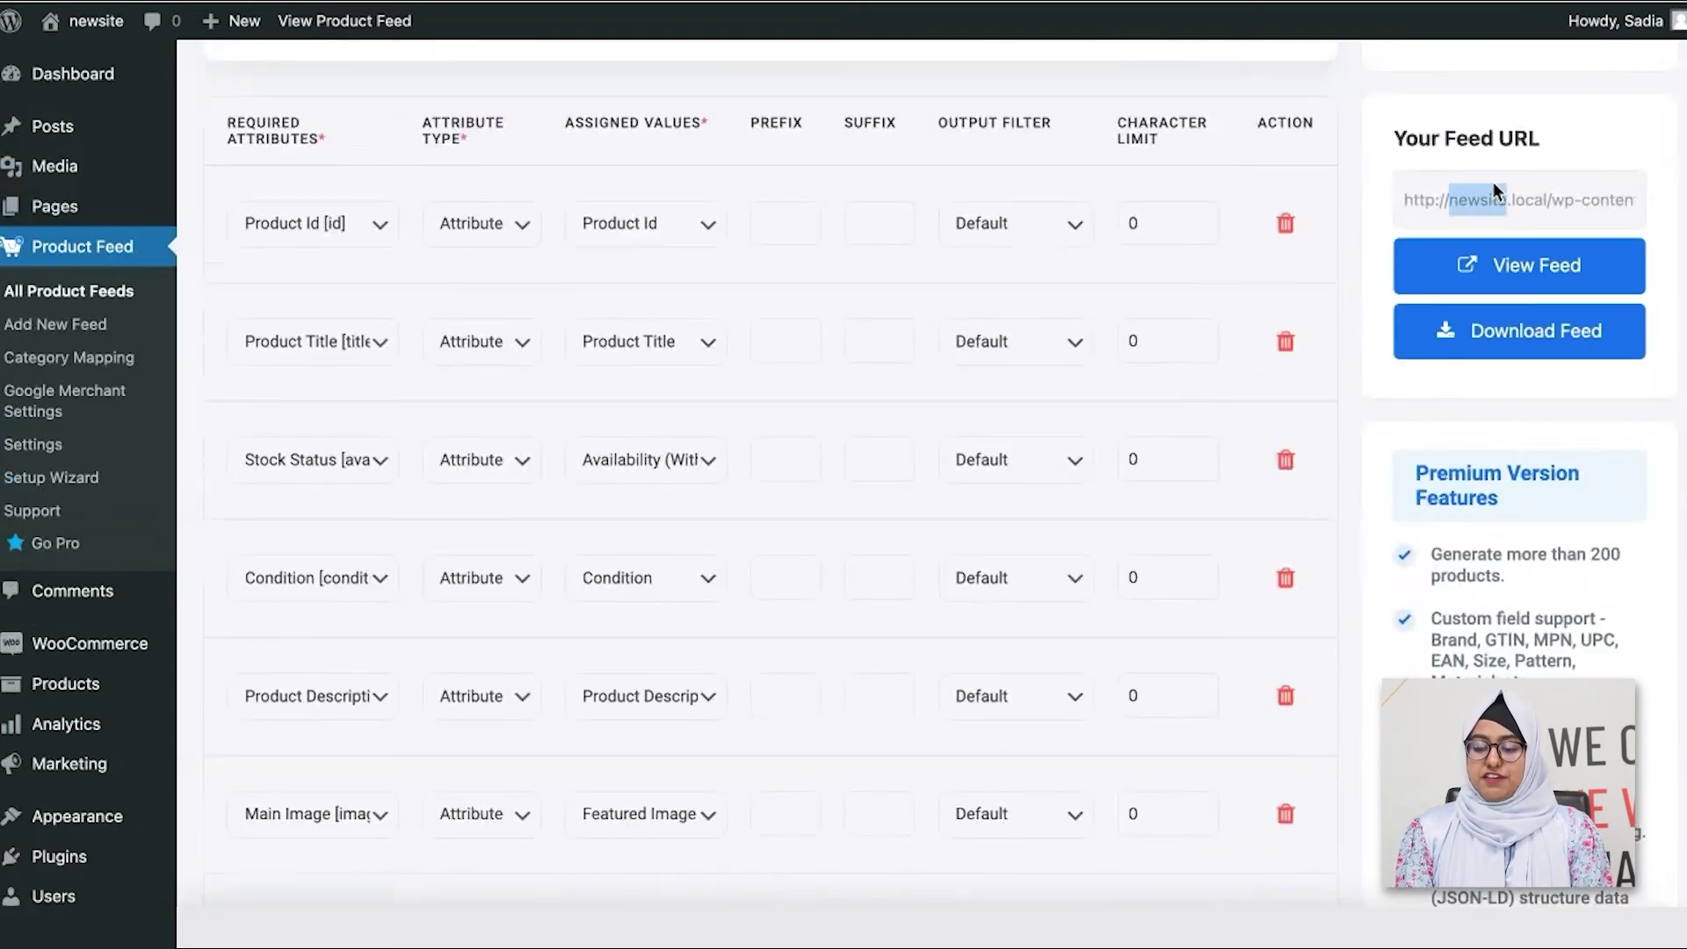
# - View the test feed XML and scroll through items like Hoodie with Logo and T-Shirt
pyautogui.click(1511, 272)
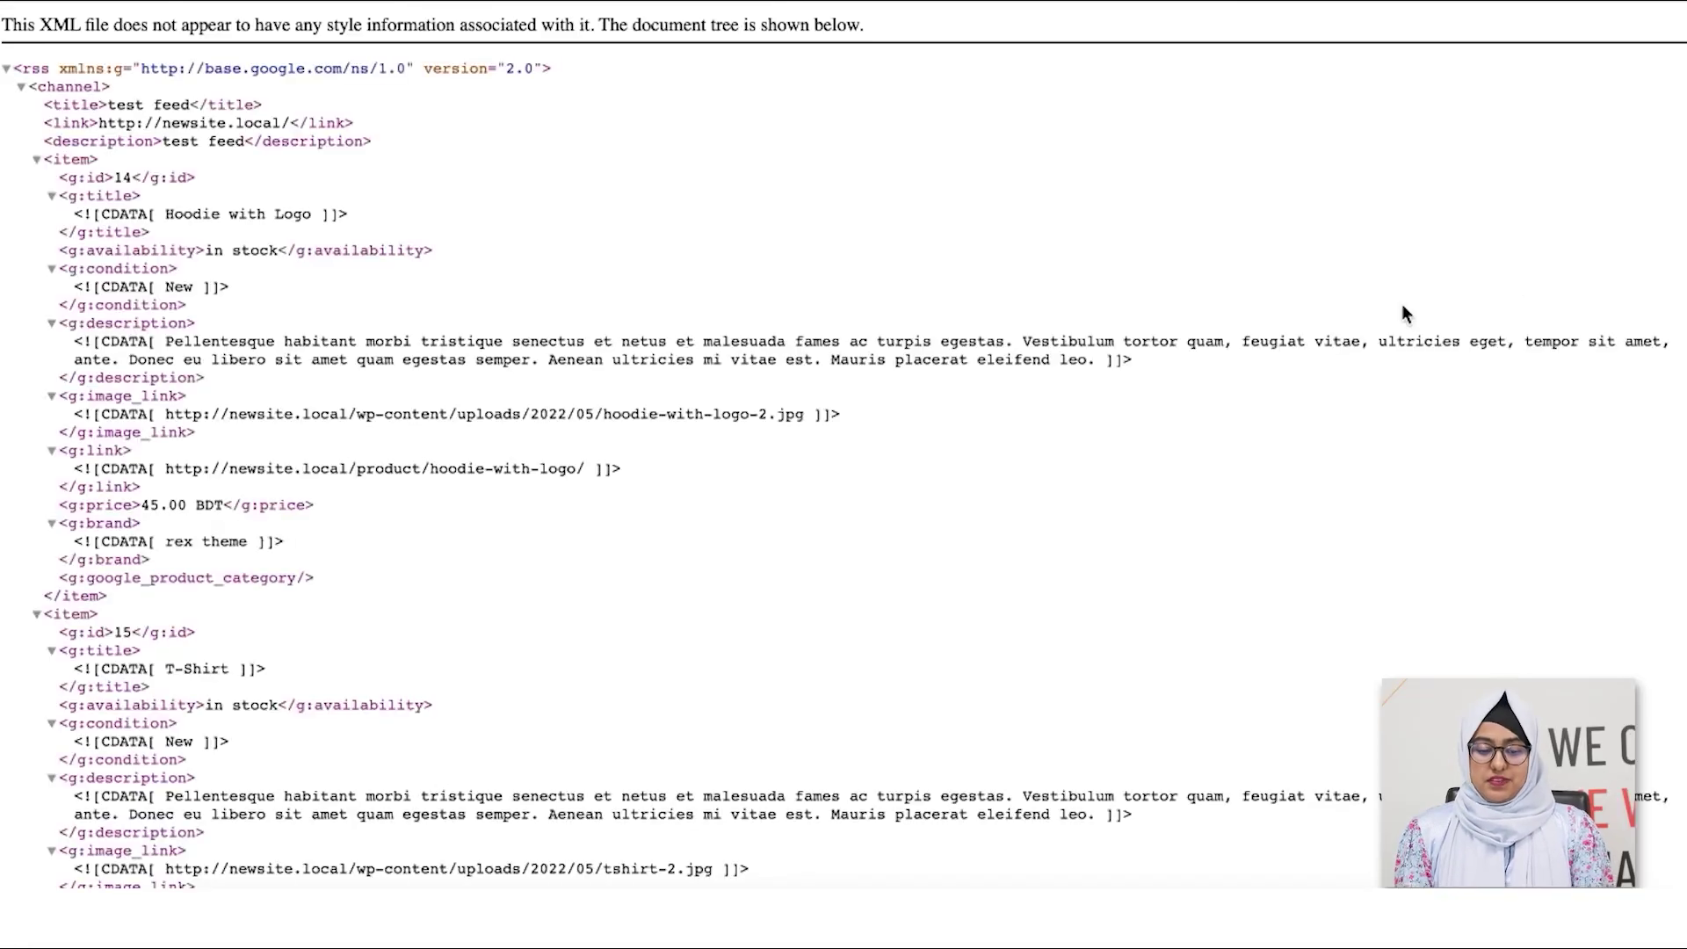
pyautogui.scroll(-2, 1096, 427)
pyautogui.scroll(-14, 1097, 426)
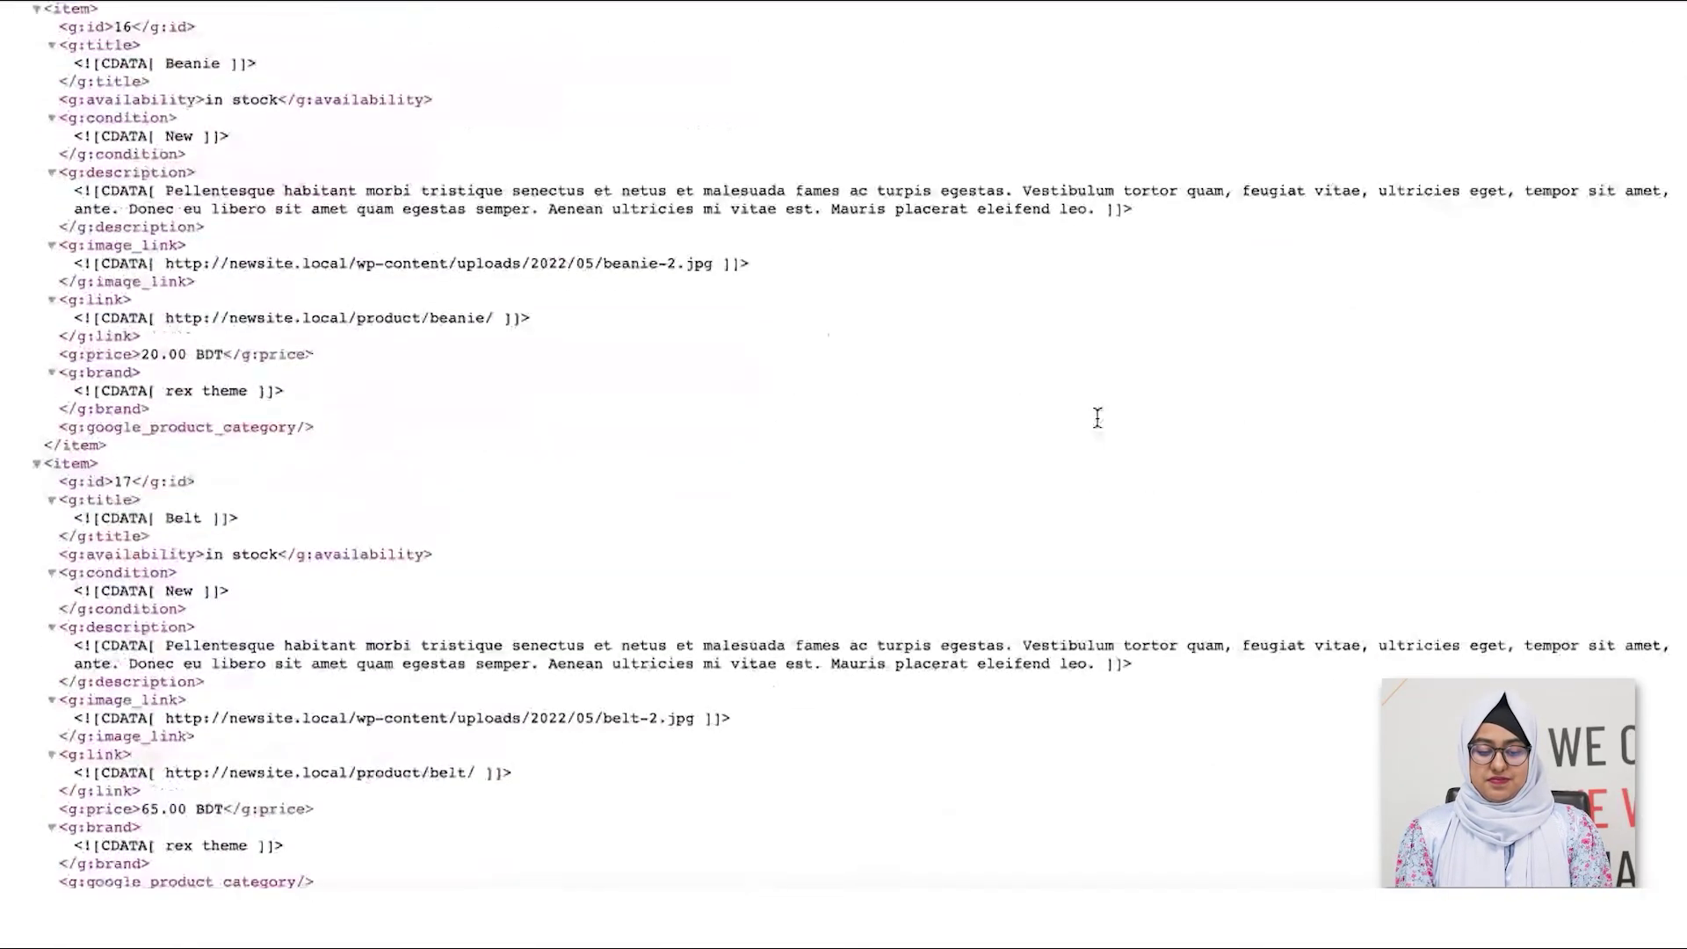
pyautogui.scroll(15, 1098, 419)
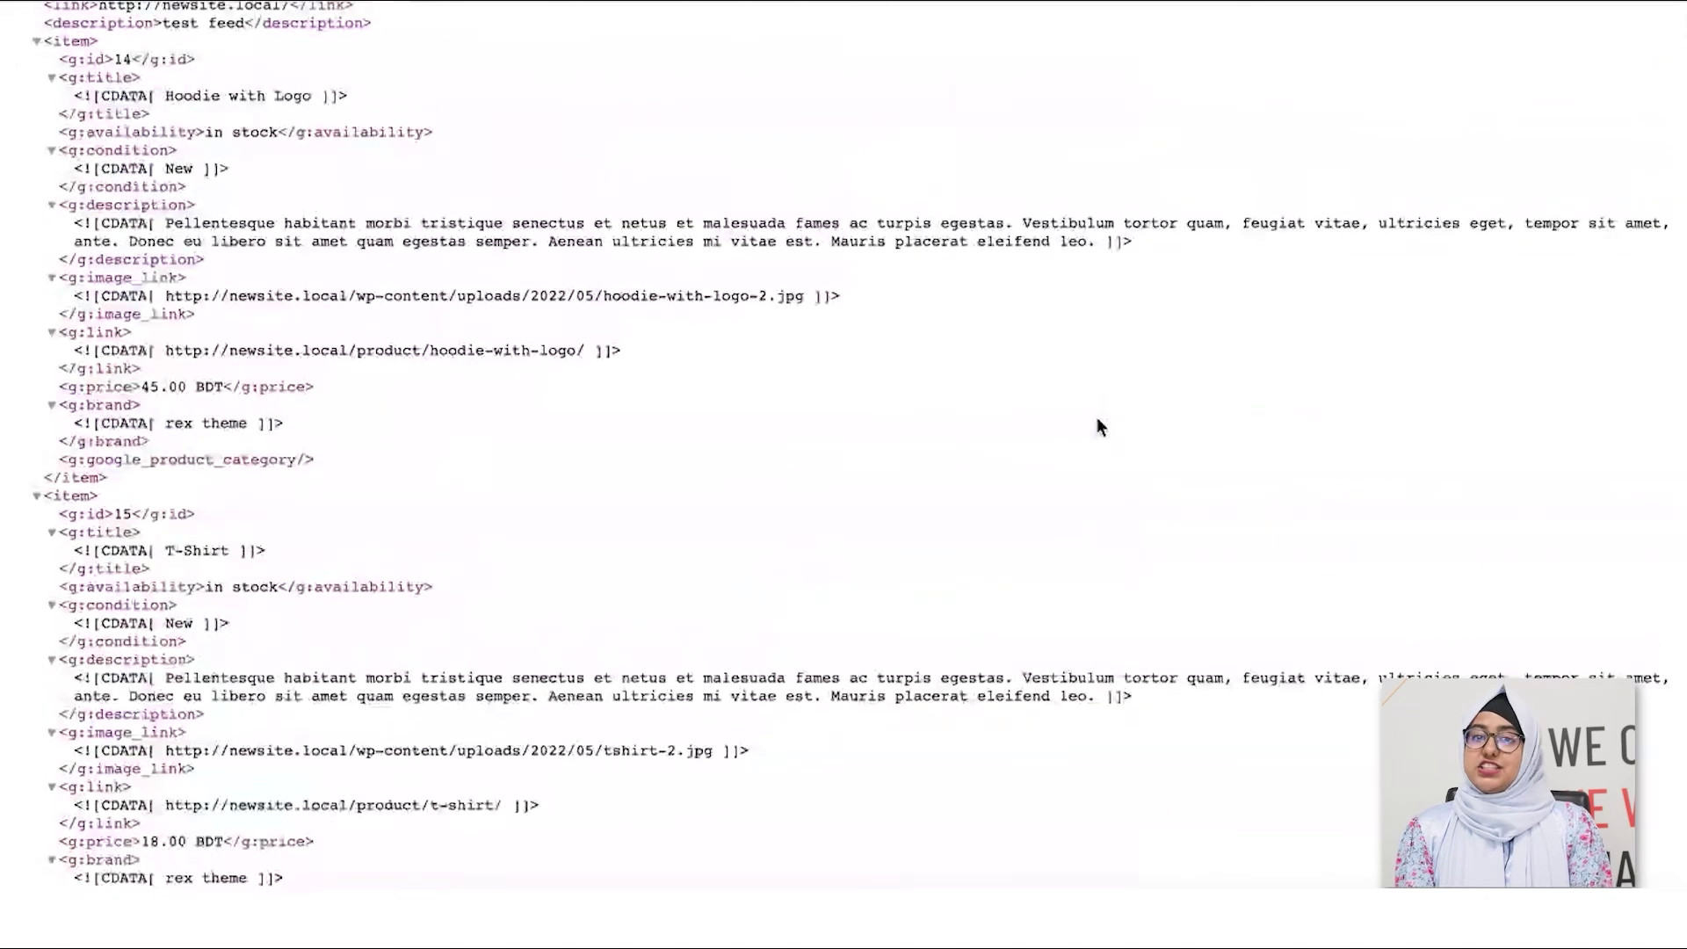